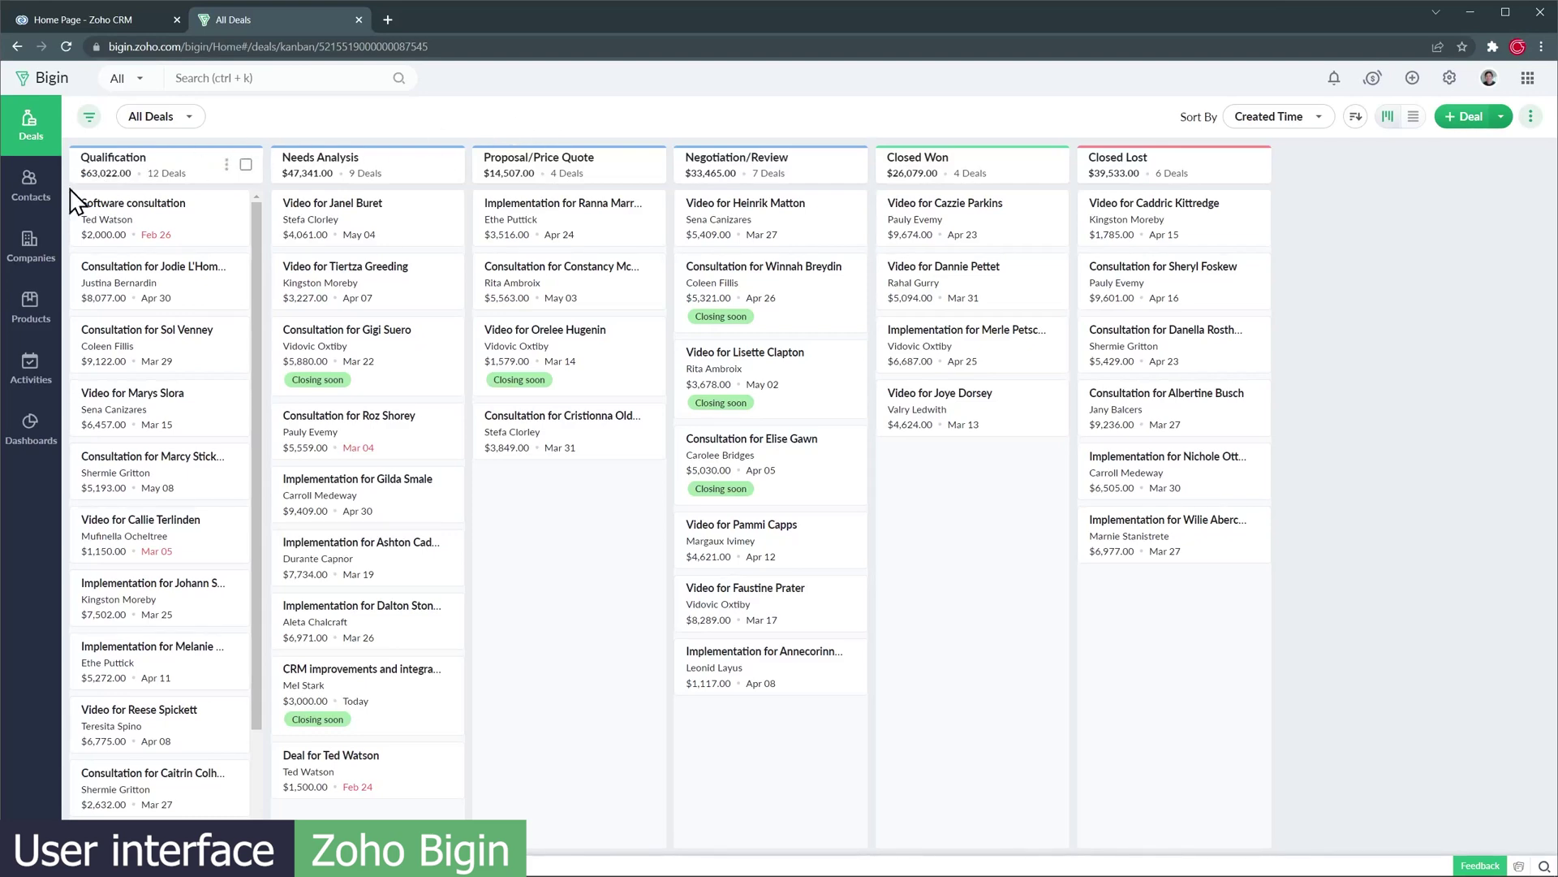
- Open the Contacts list, search all records for a contact's first name, then dismiss the results
click(47, 206)
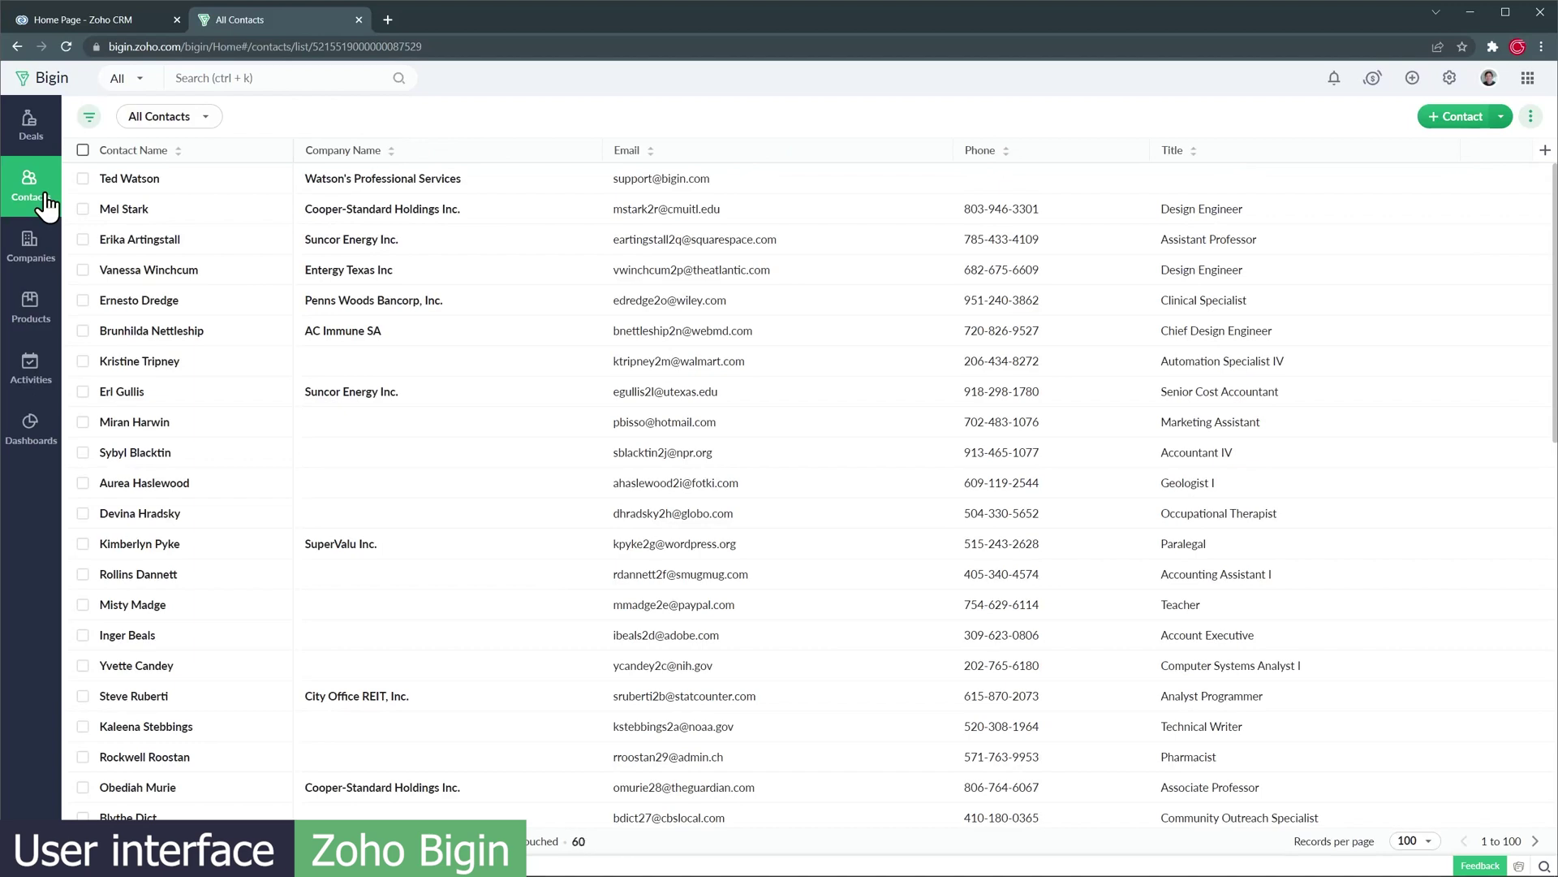
click(254, 77)
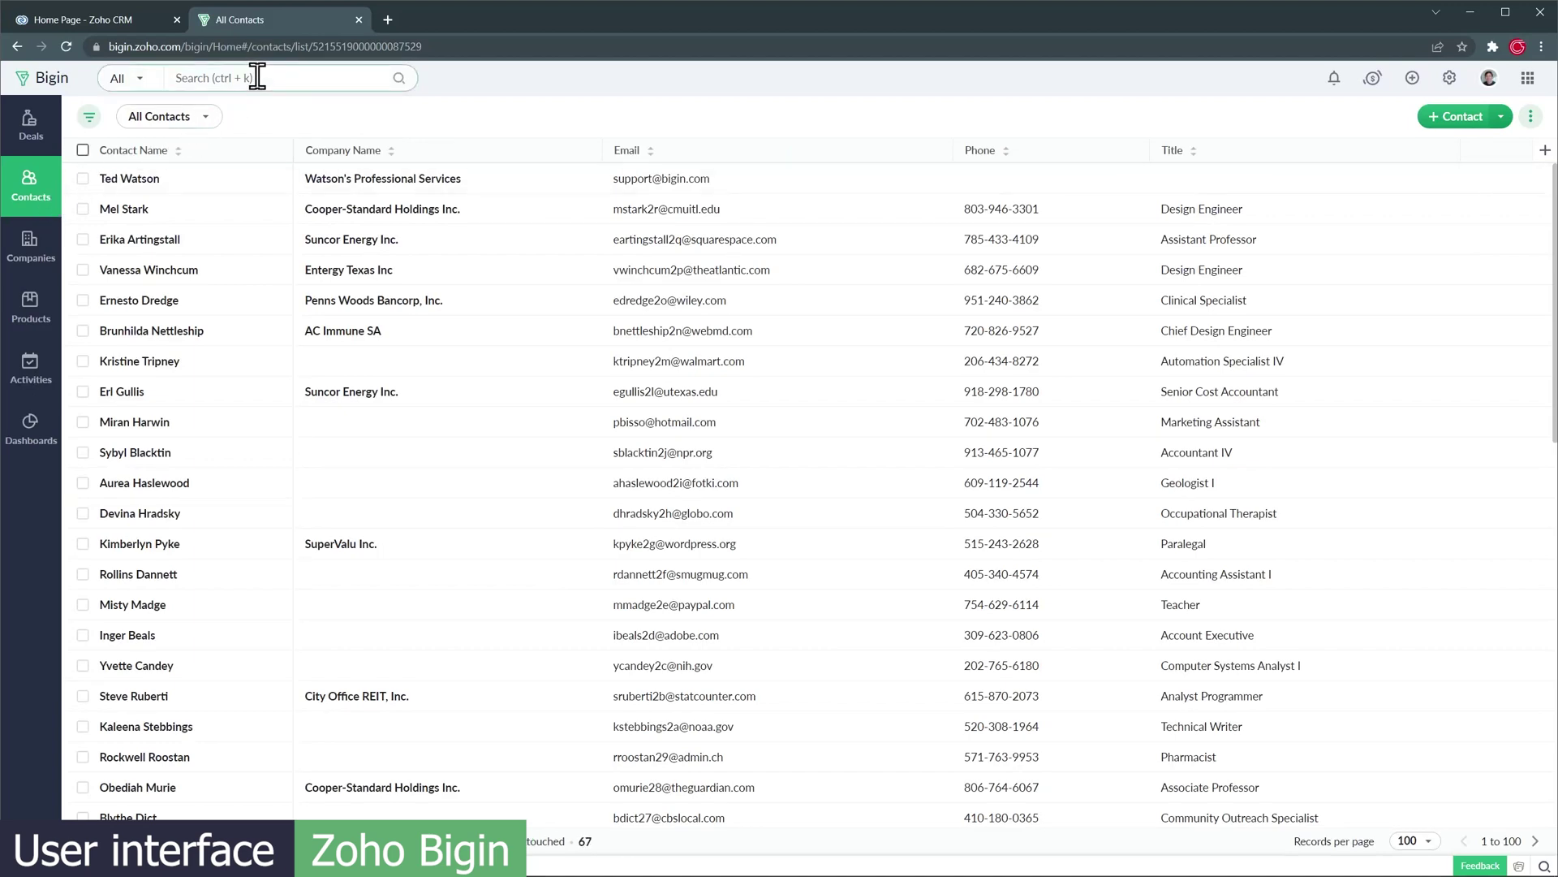
text(kimberlyn)
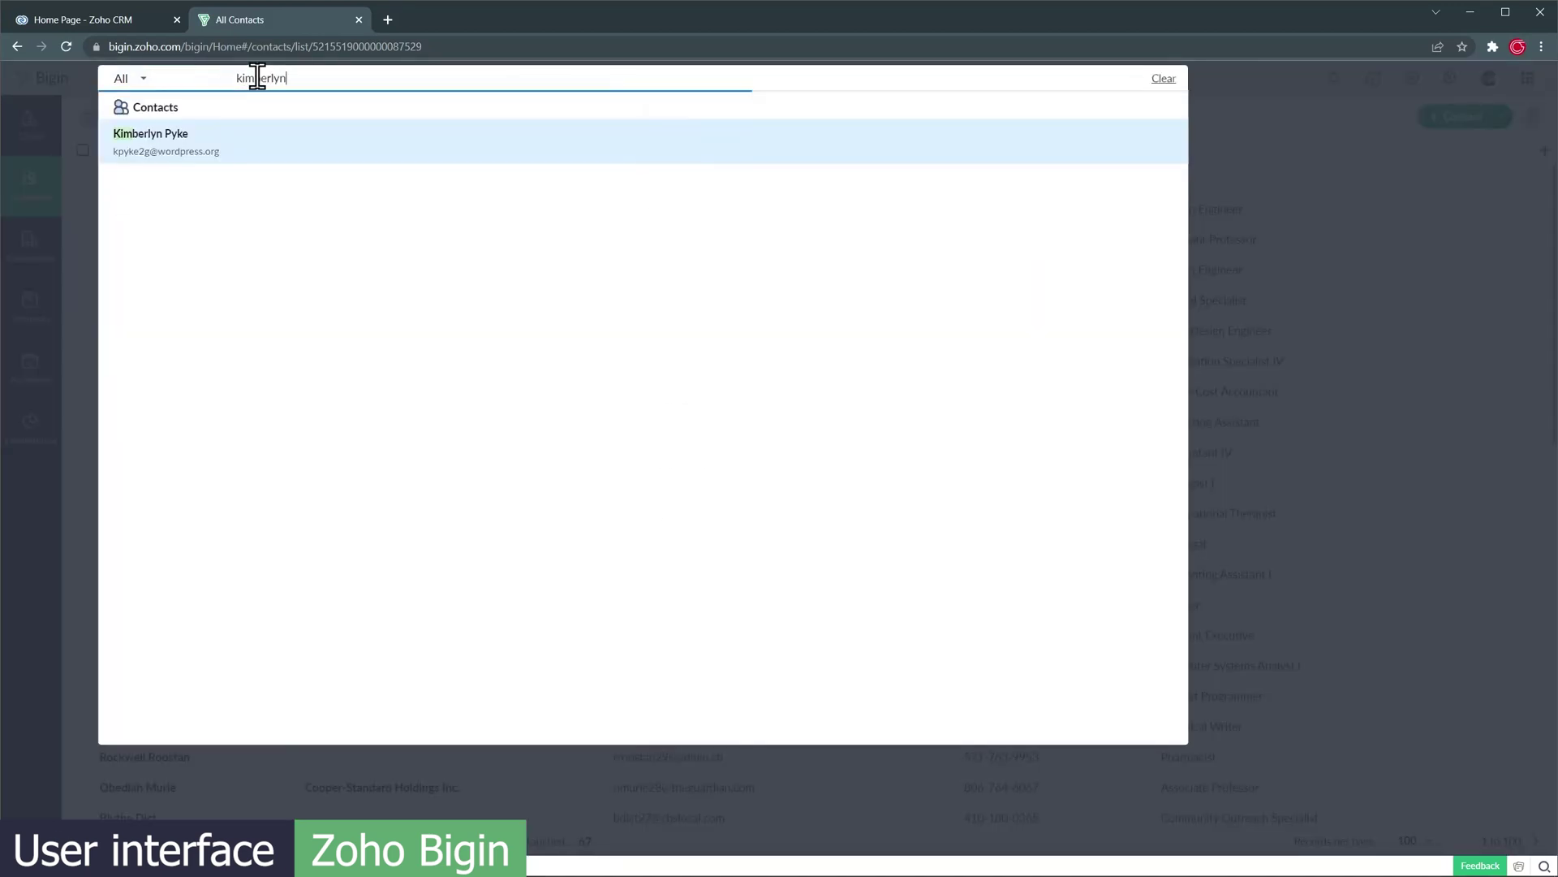
key(Escape)
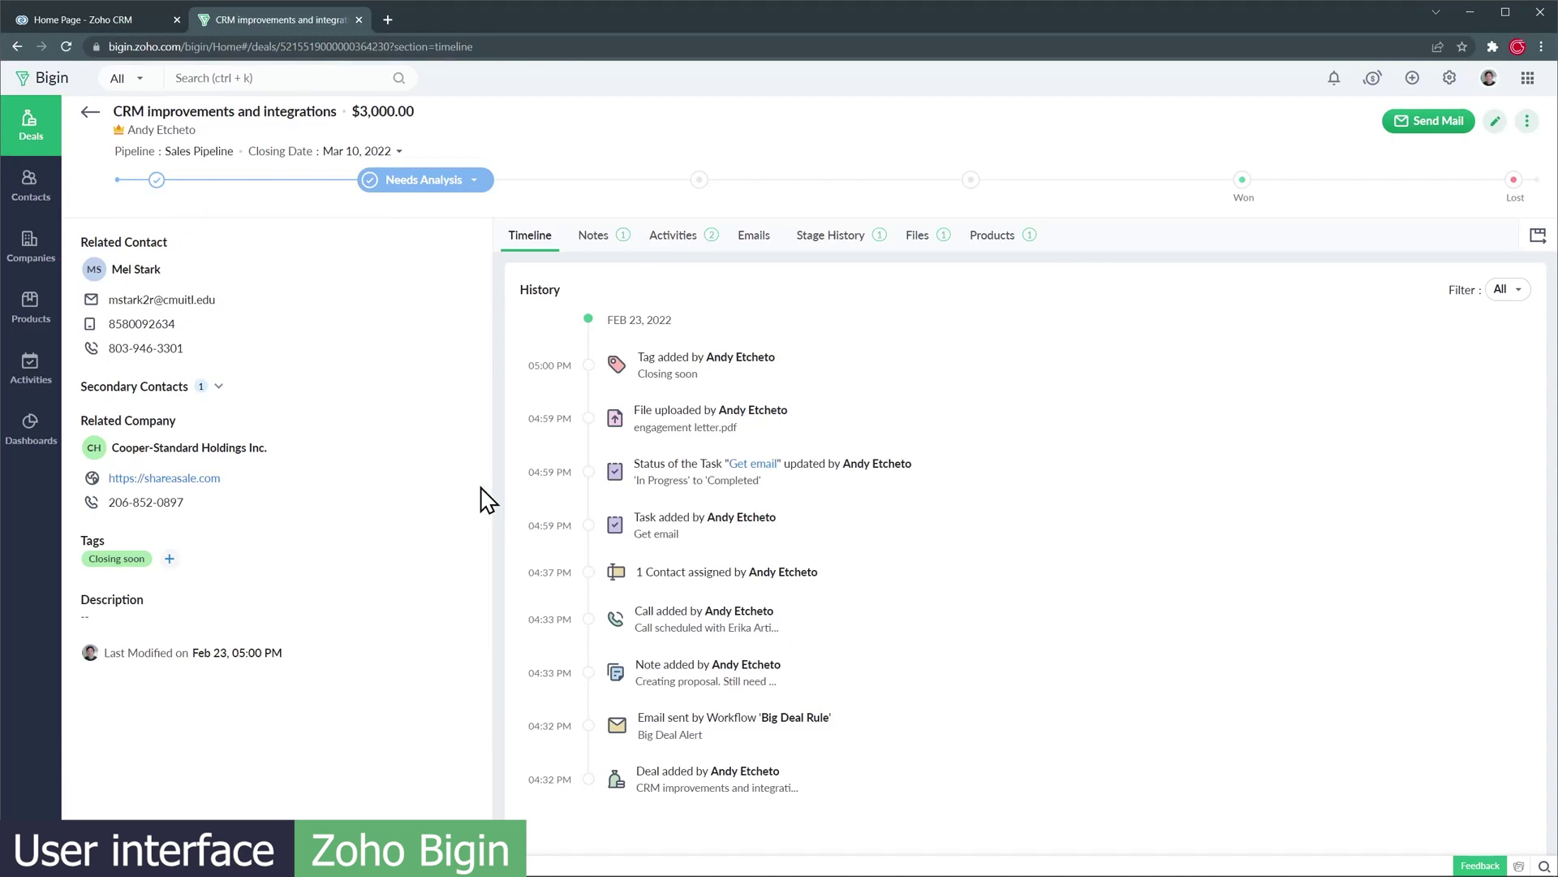
- View the deal's Notes tab, then its Activities tab
click(620, 246)
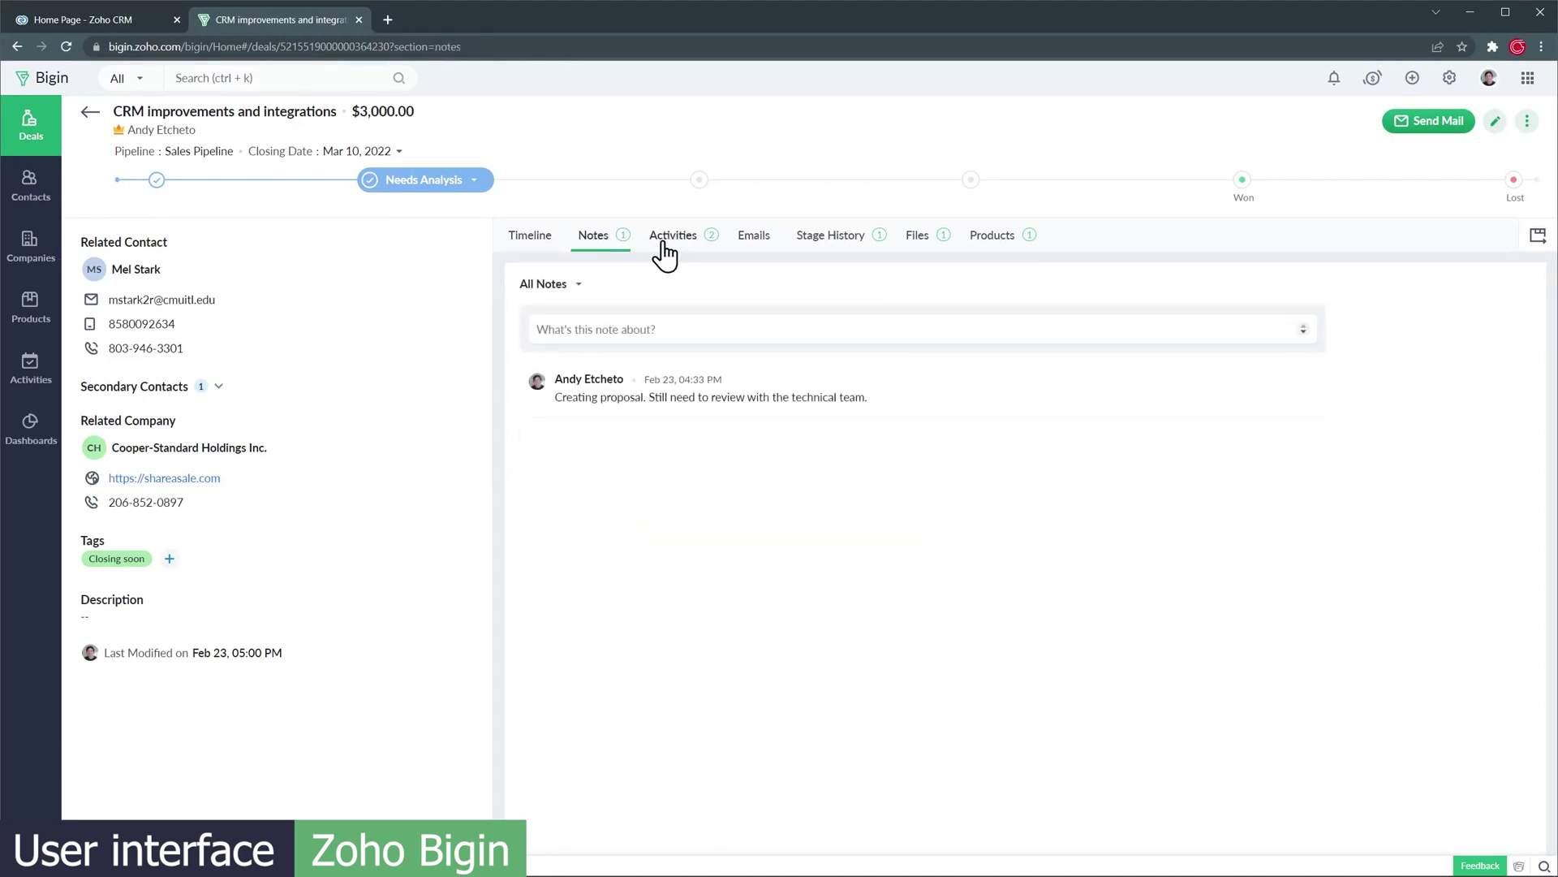
click(662, 243)
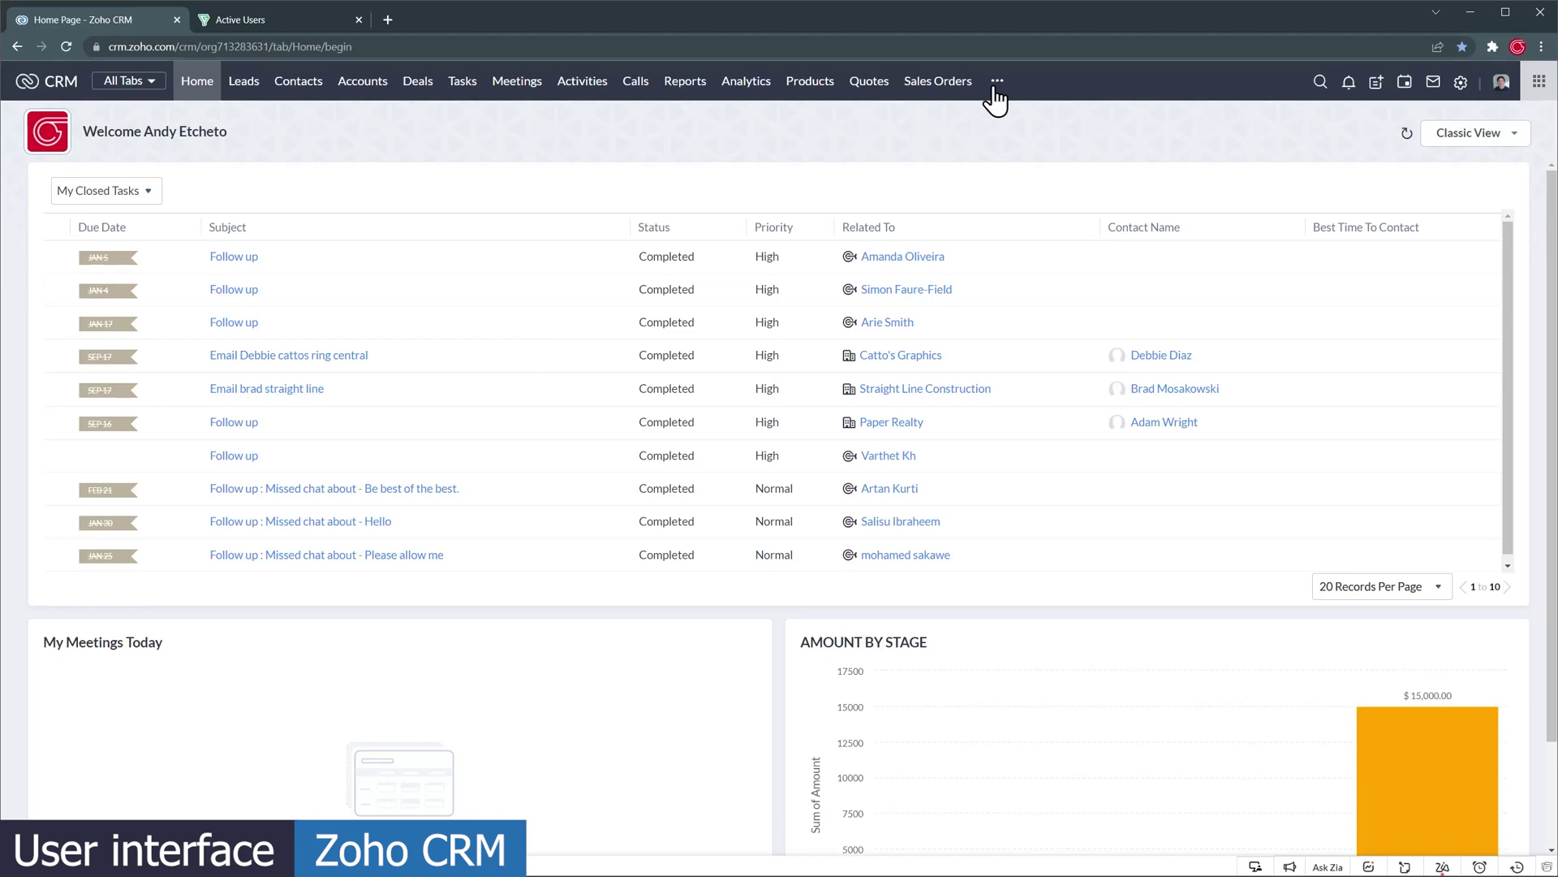
- Peek at the extra modules menu, search records for a lead's first name, then open the Deals board
click(997, 83)
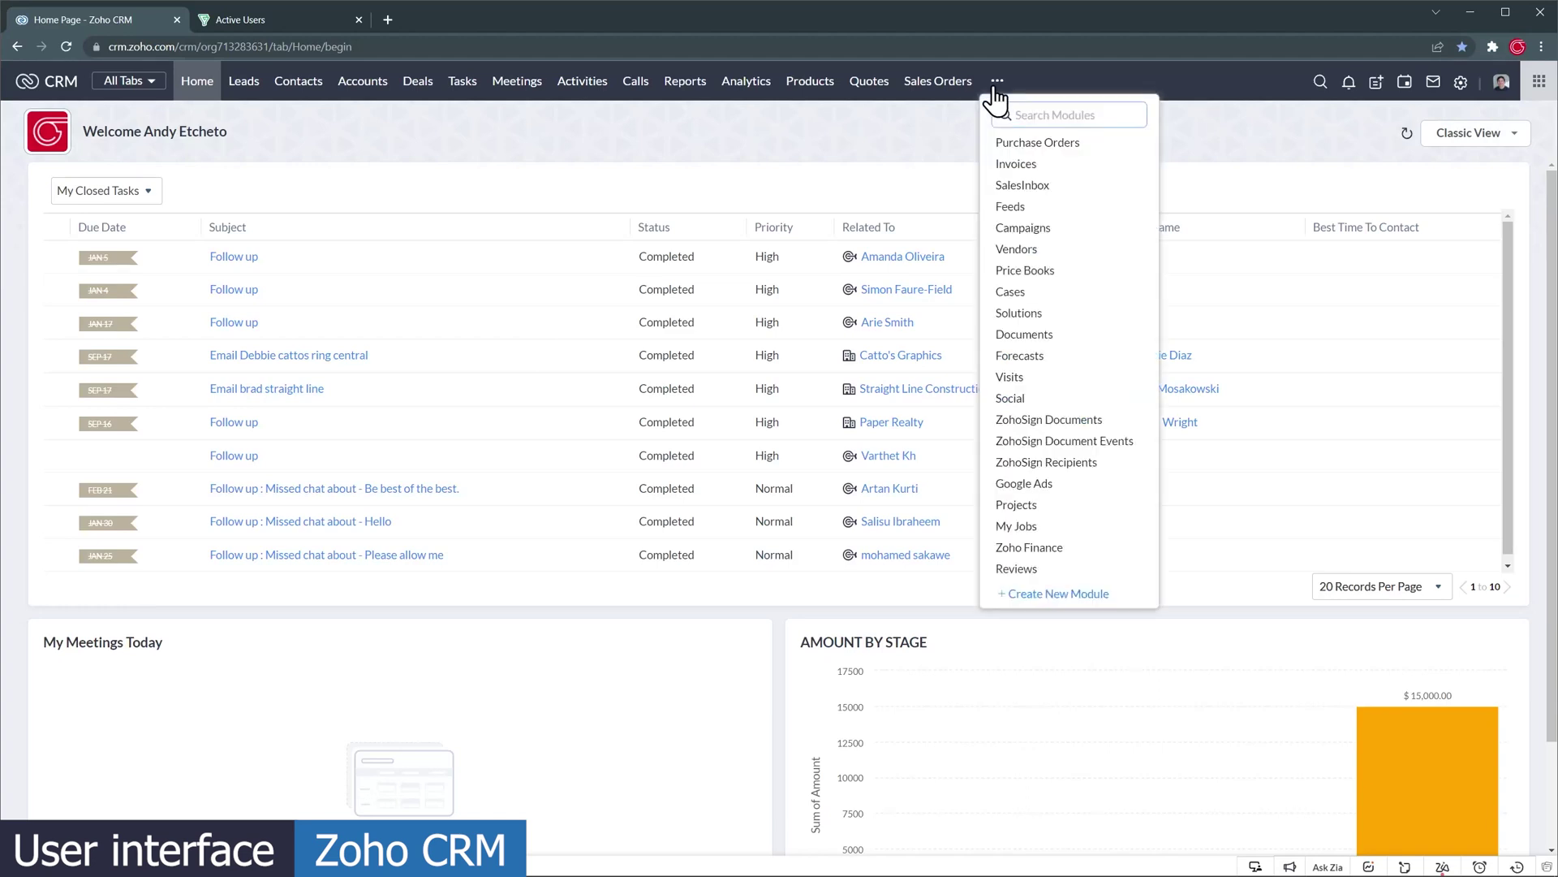
click(898, 149)
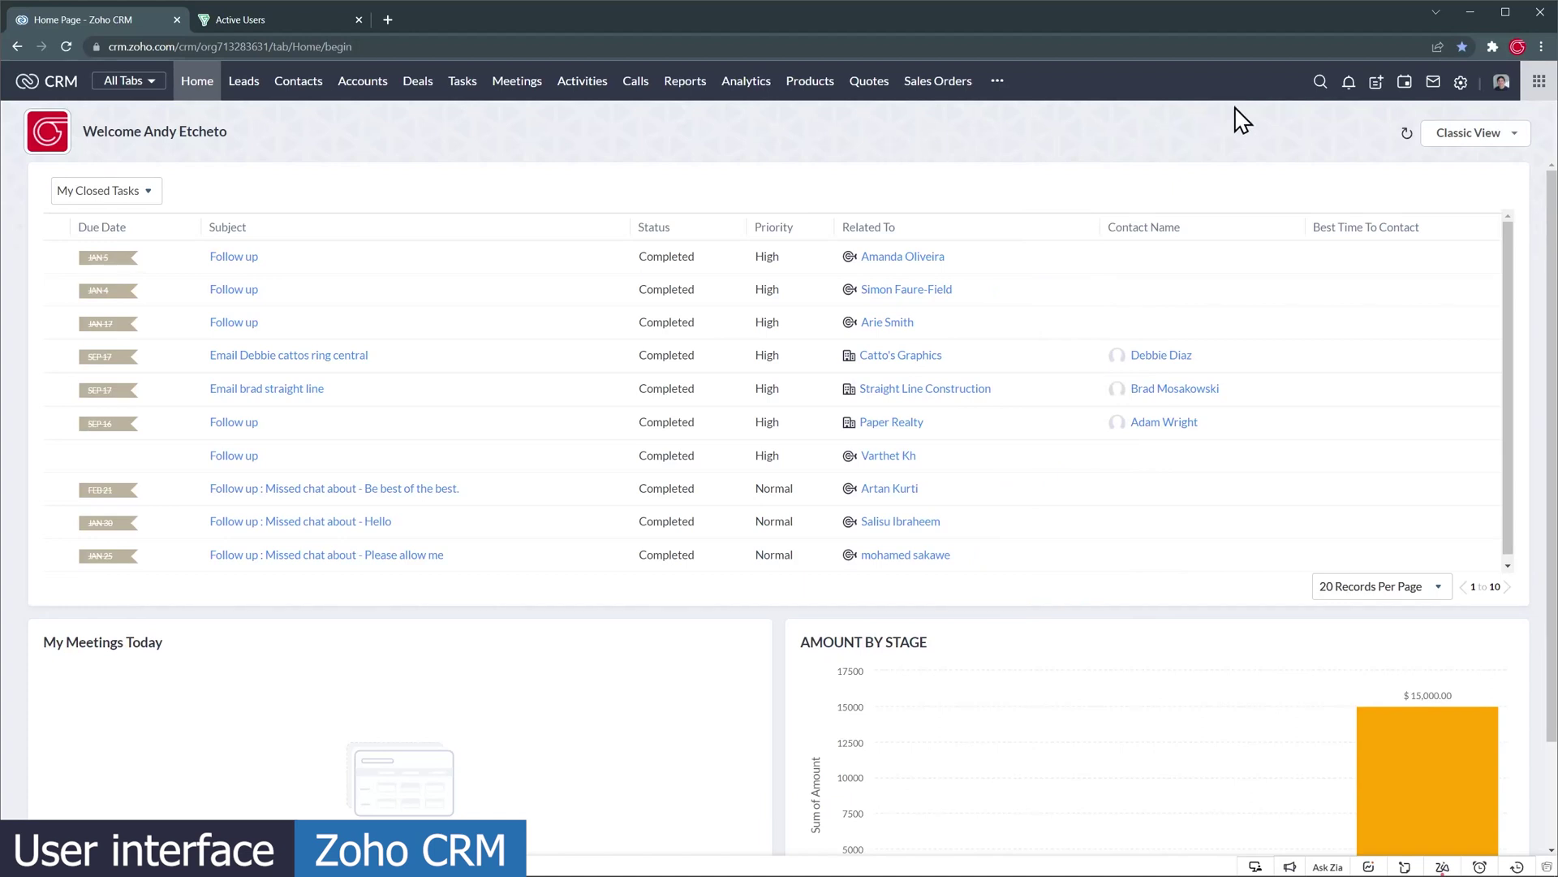
click(1319, 84)
text(amanda)
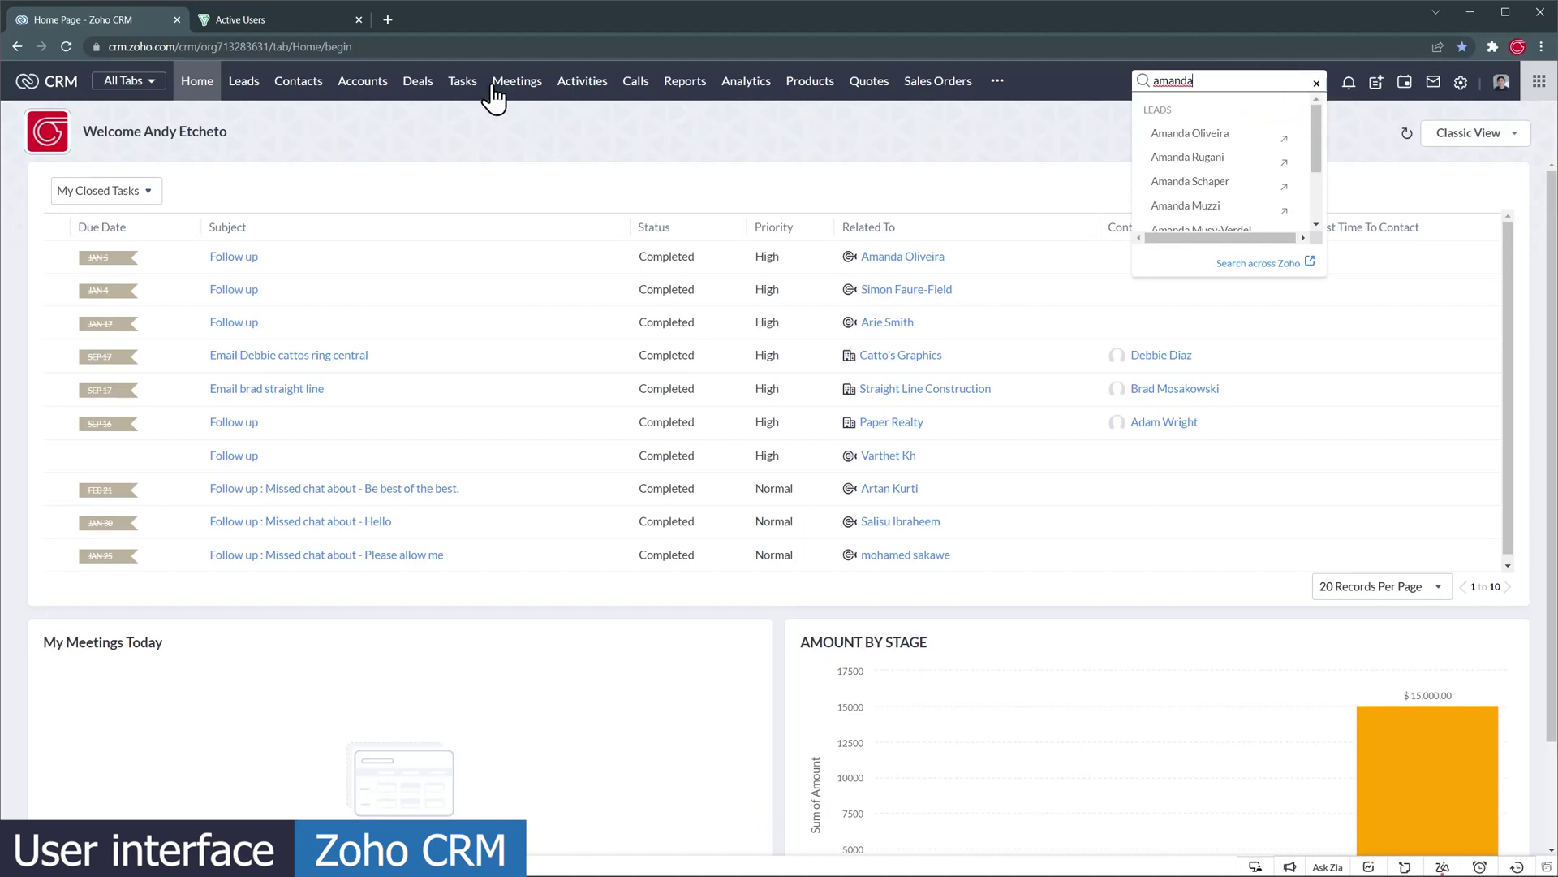
click(419, 86)
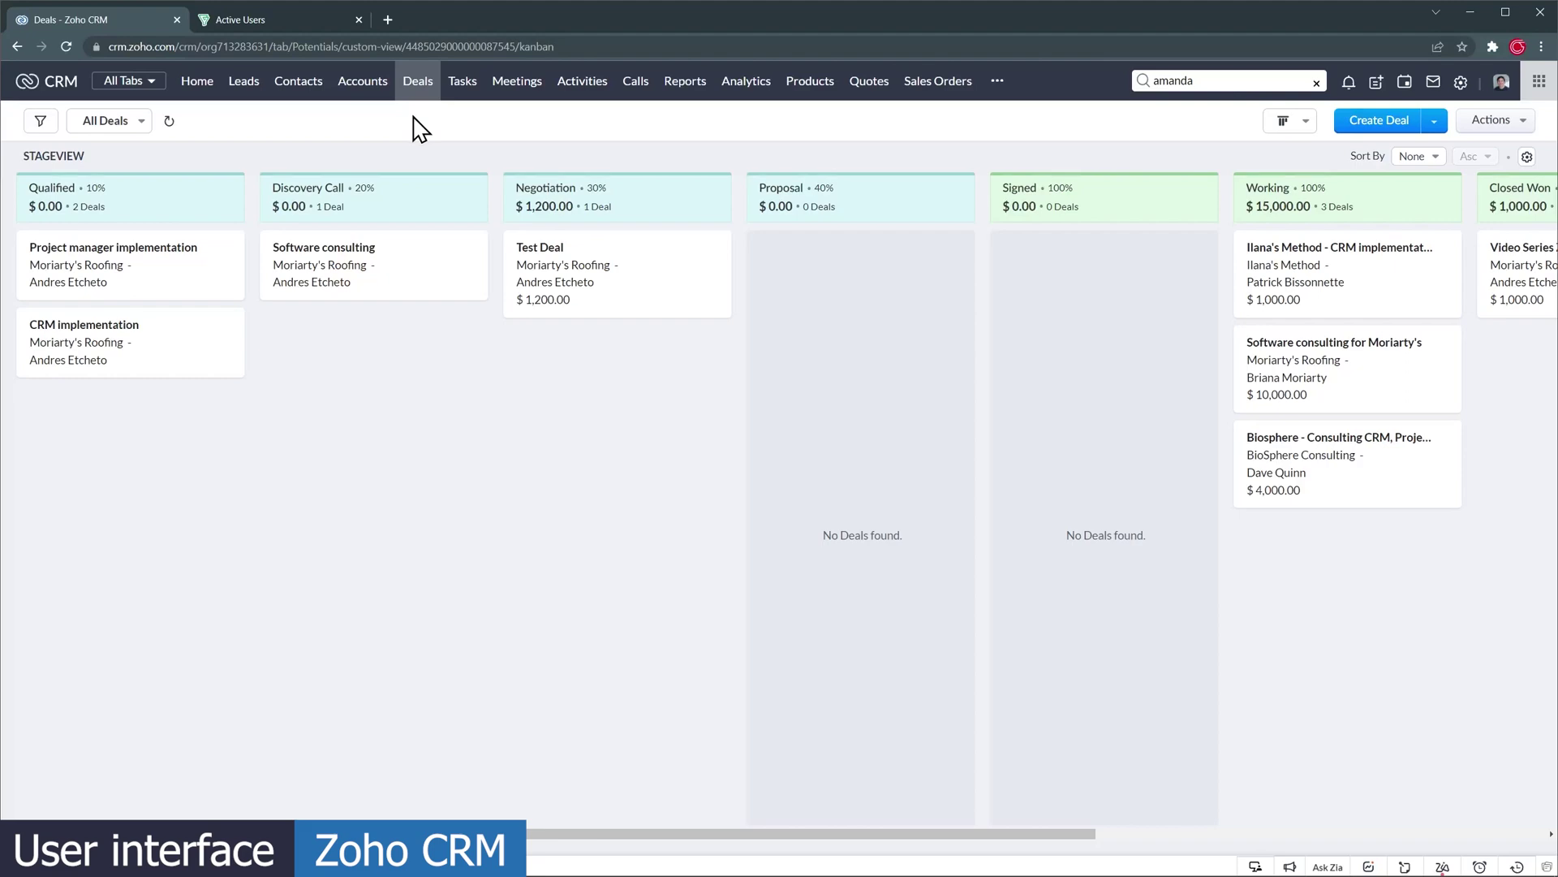
- Open the $1,200.00 Test Deal, scroll through its details, and view its Timeline history
click(536, 255)
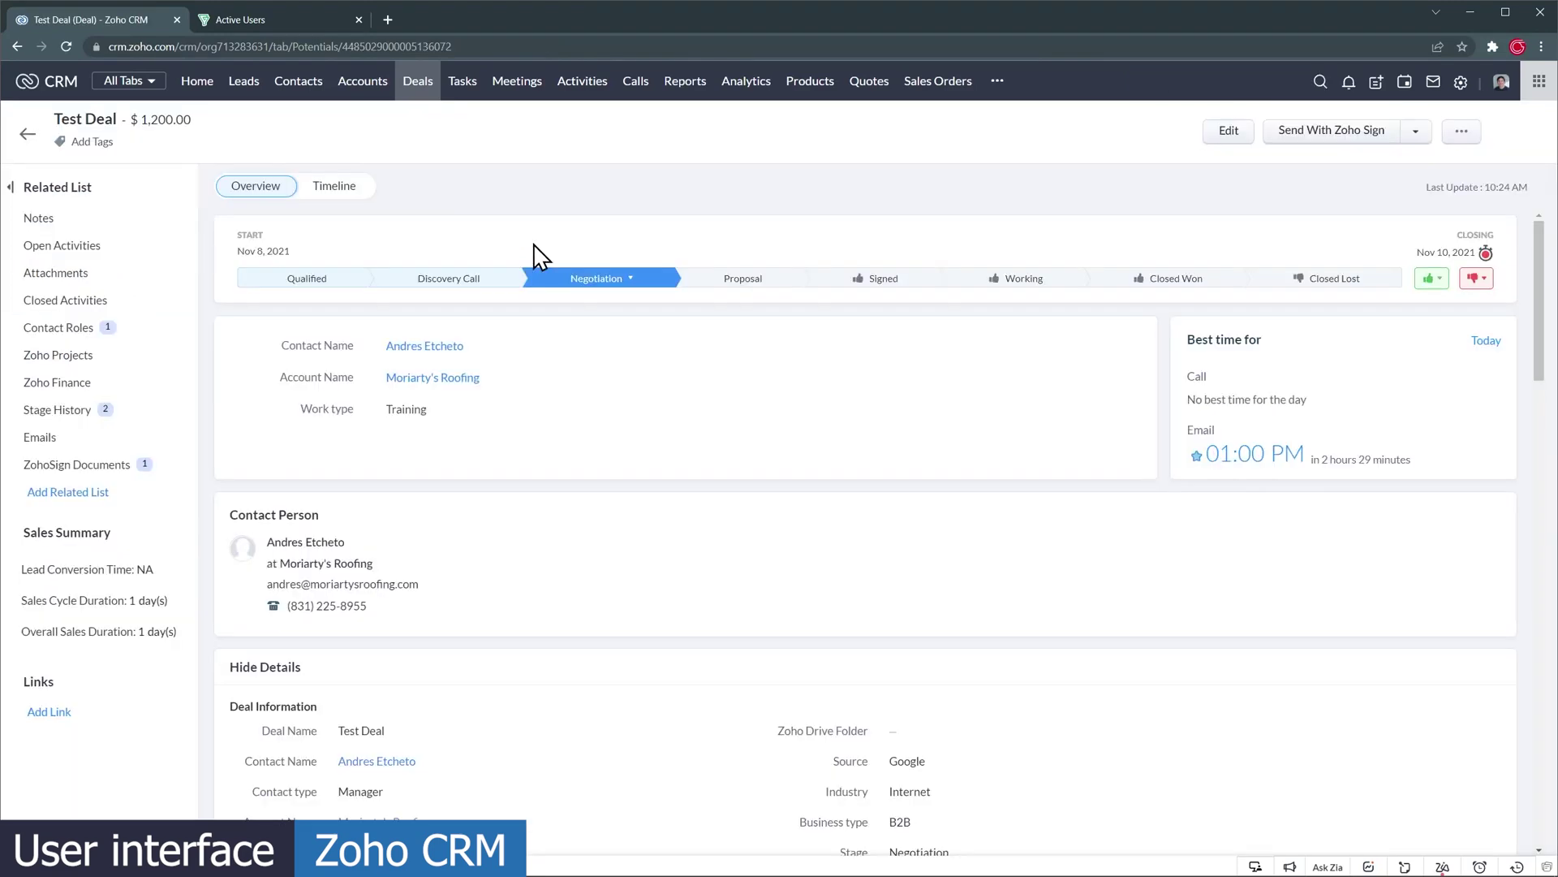
scroll(536, 256, down, 5)
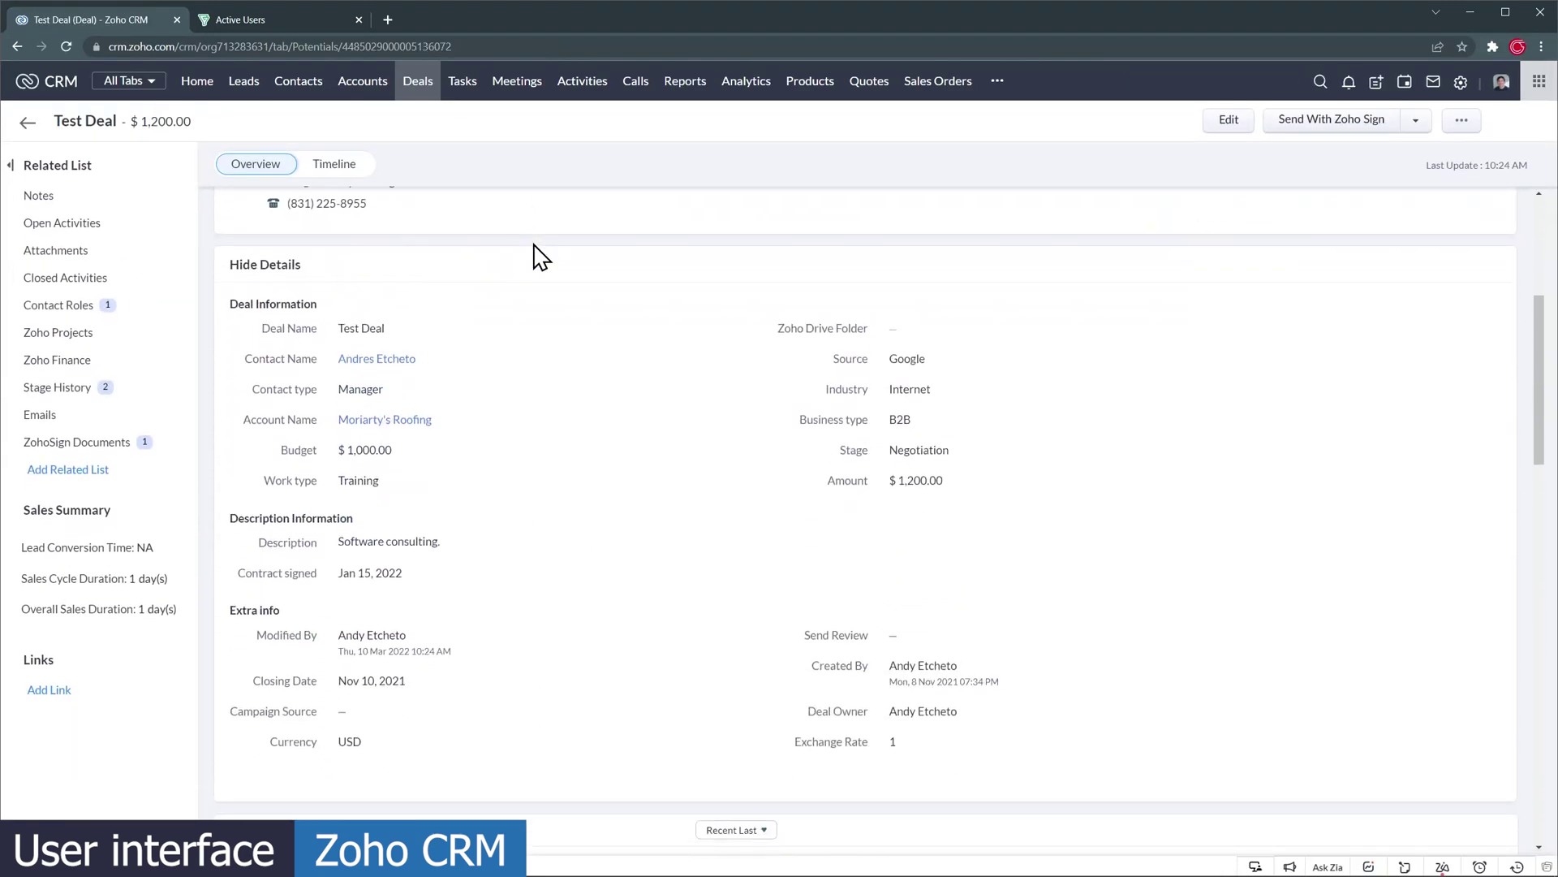
scroll(536, 256, down, 14)
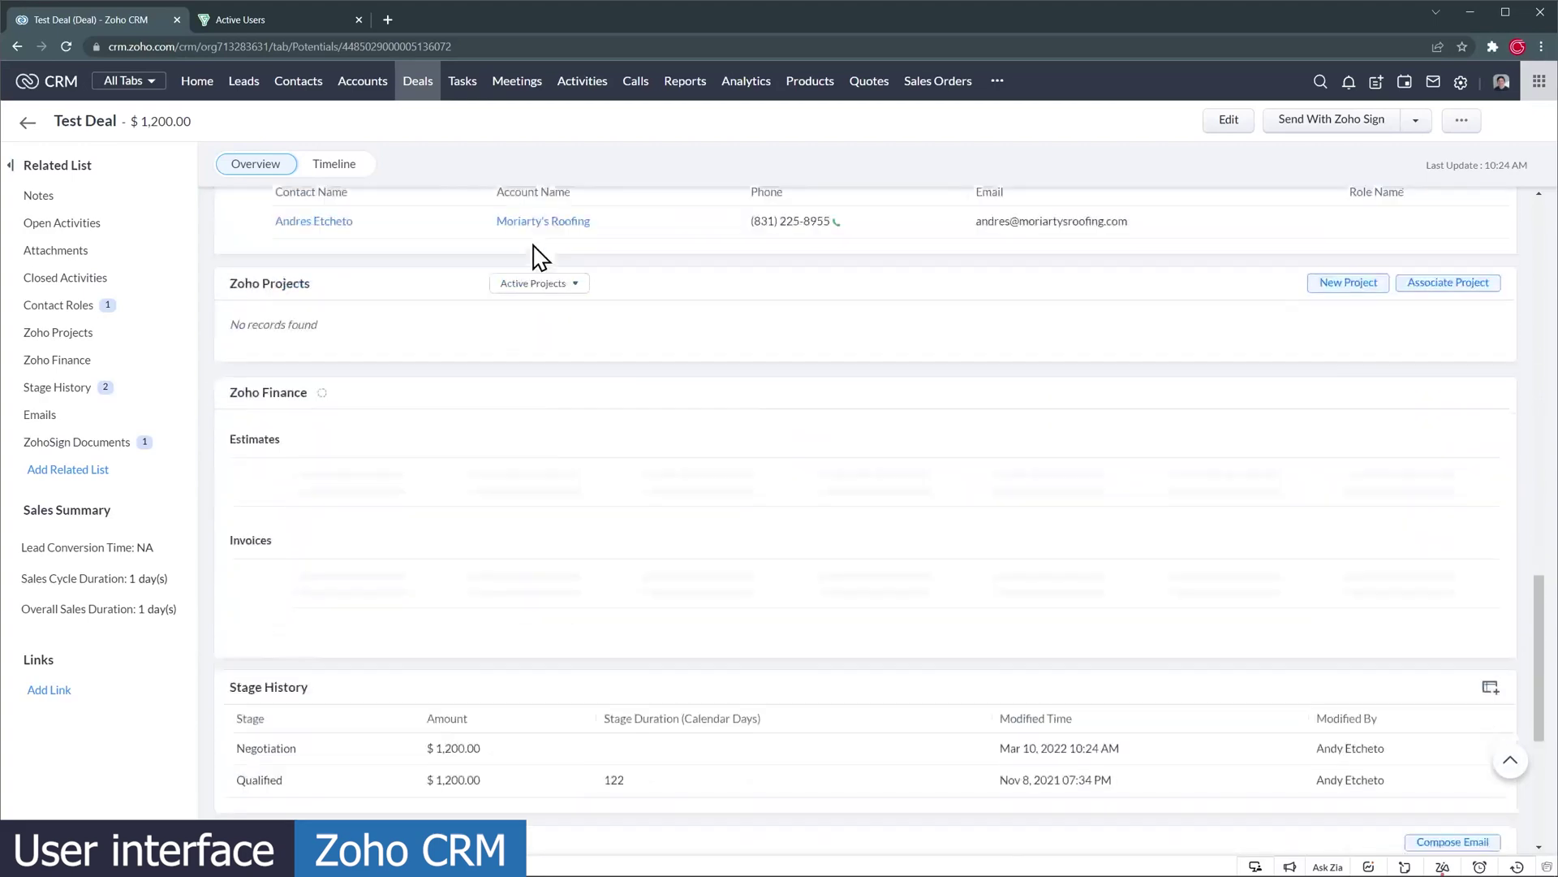
scroll(535, 256, down, 4)
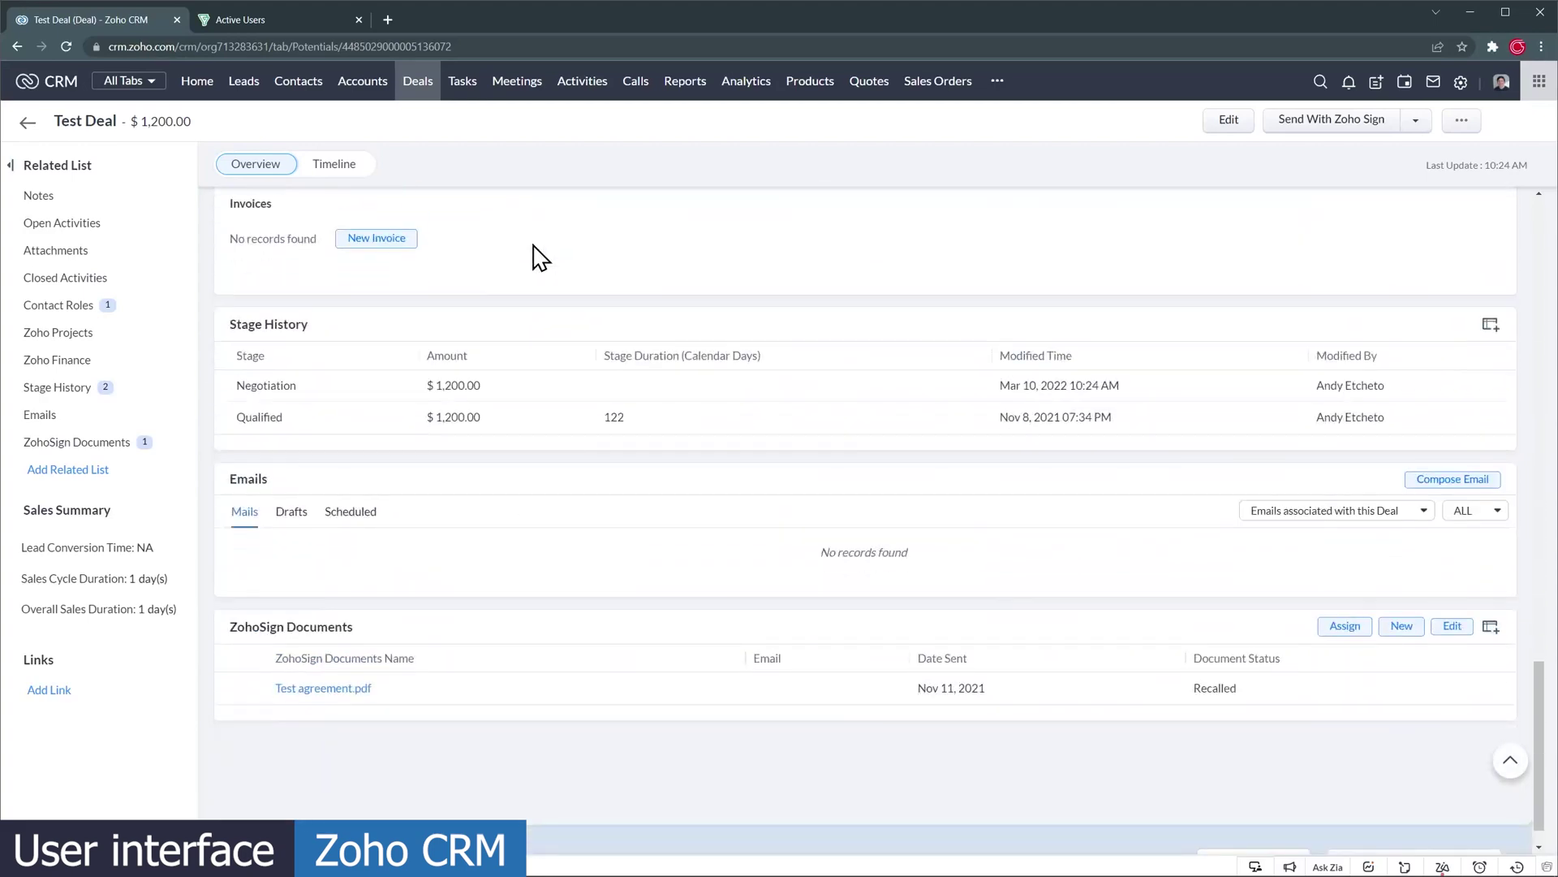
scroll(536, 255, up, 20)
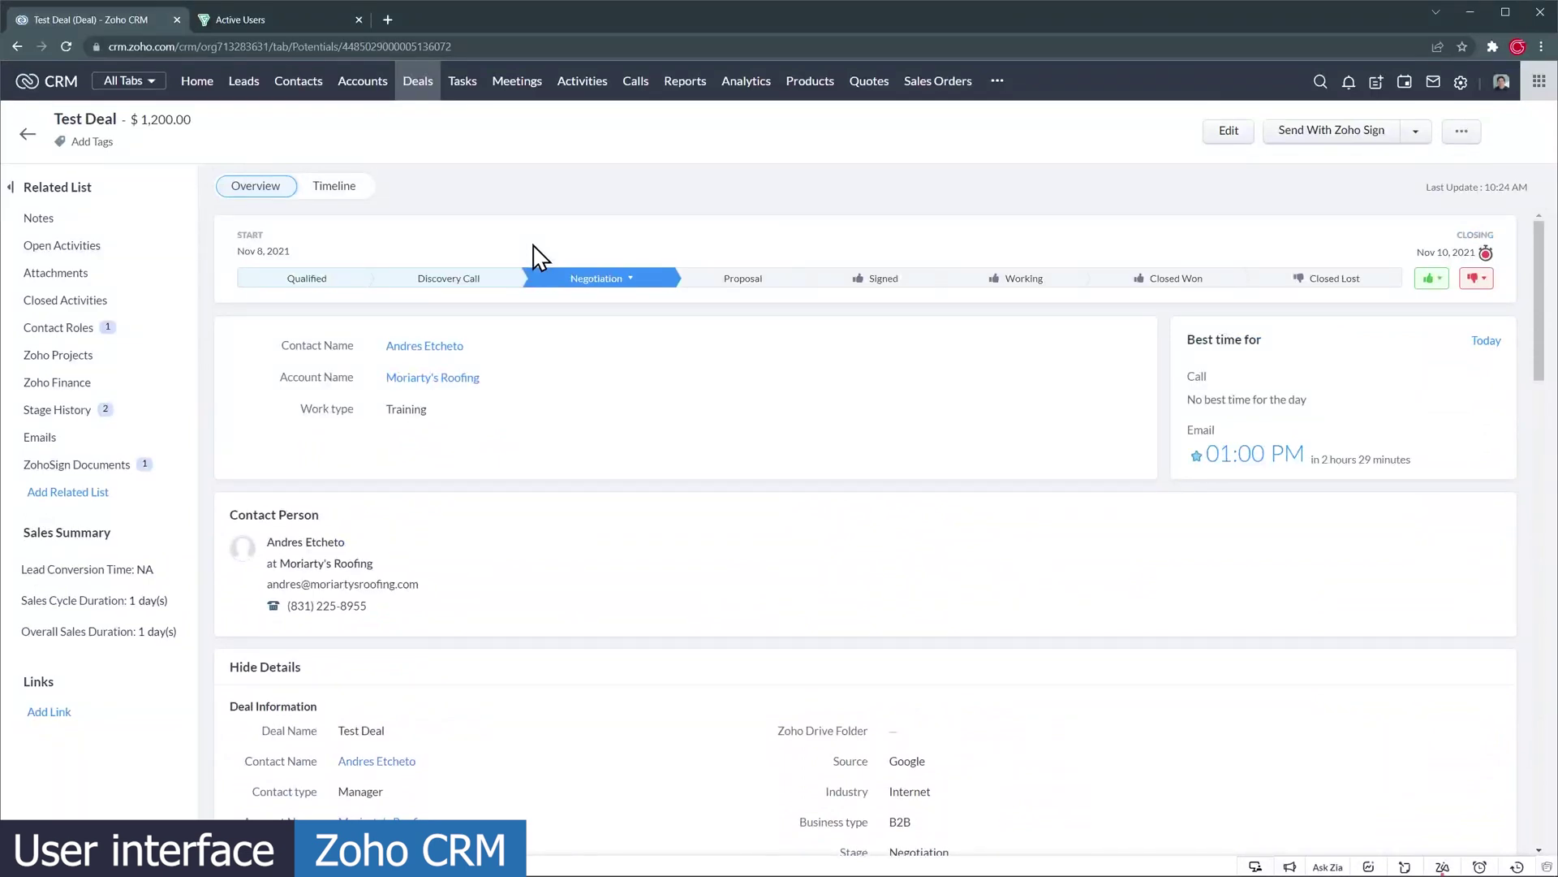
click(344, 191)
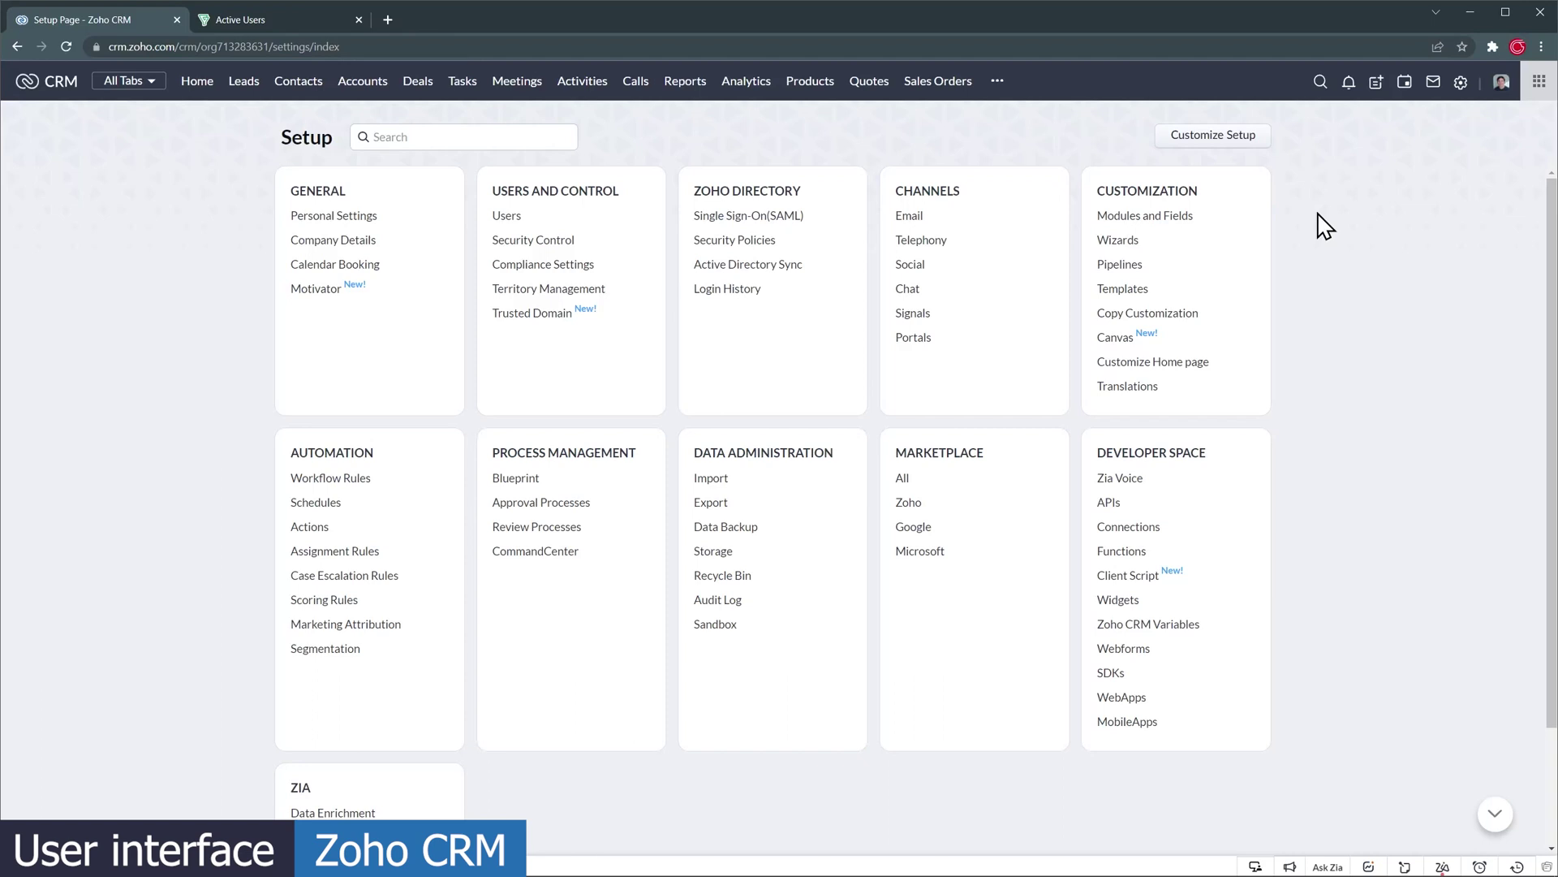
click(455, 138)
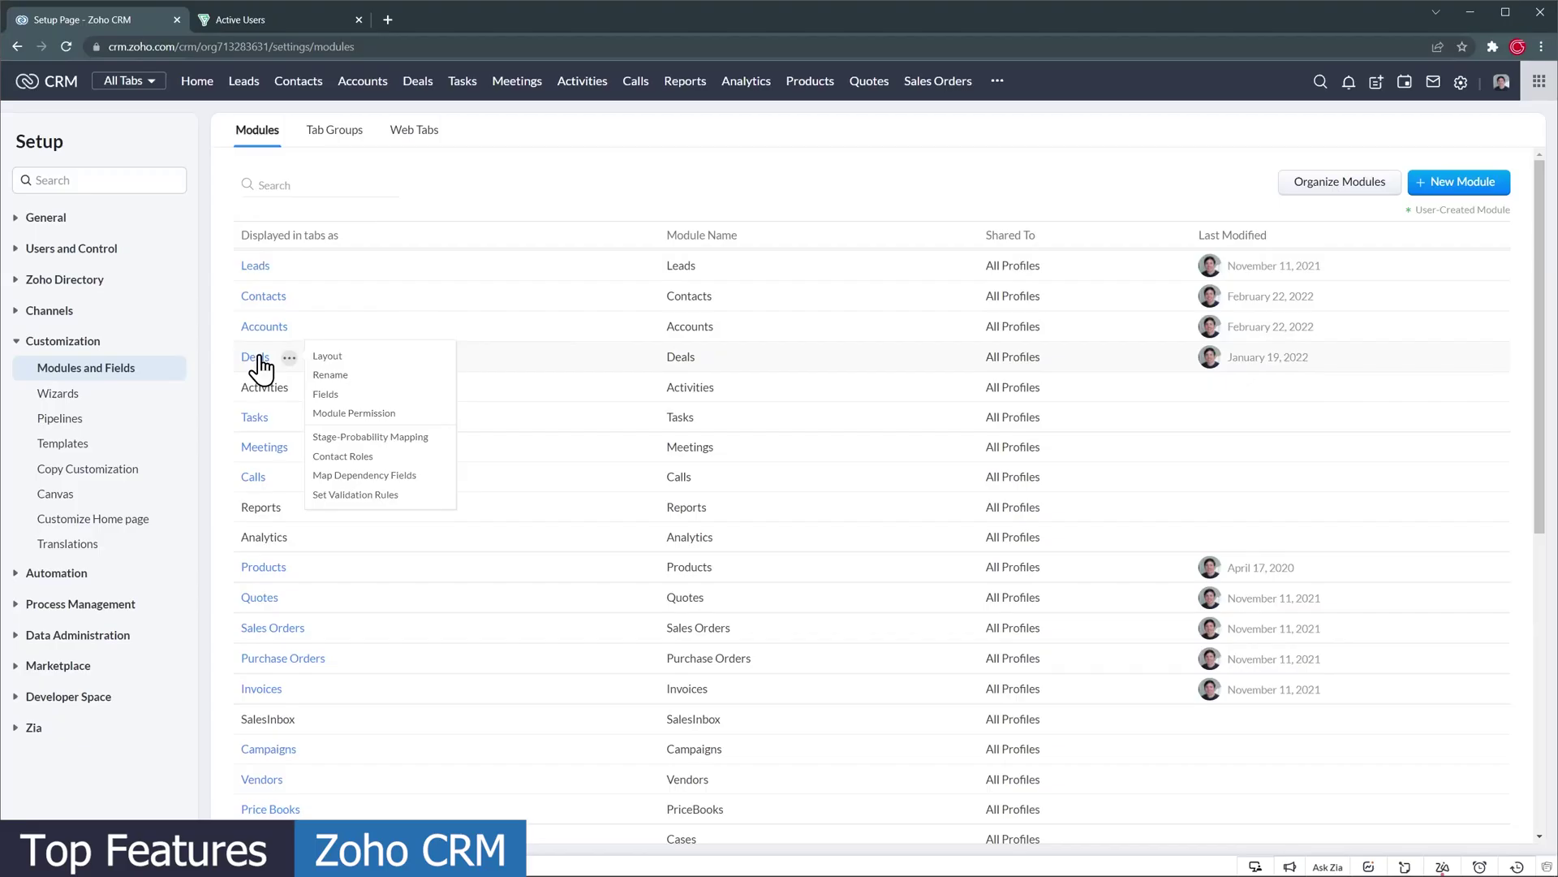
- Edit the Standard Deals layout and preview a Canvas gallery template for deal pages
click(258, 357)
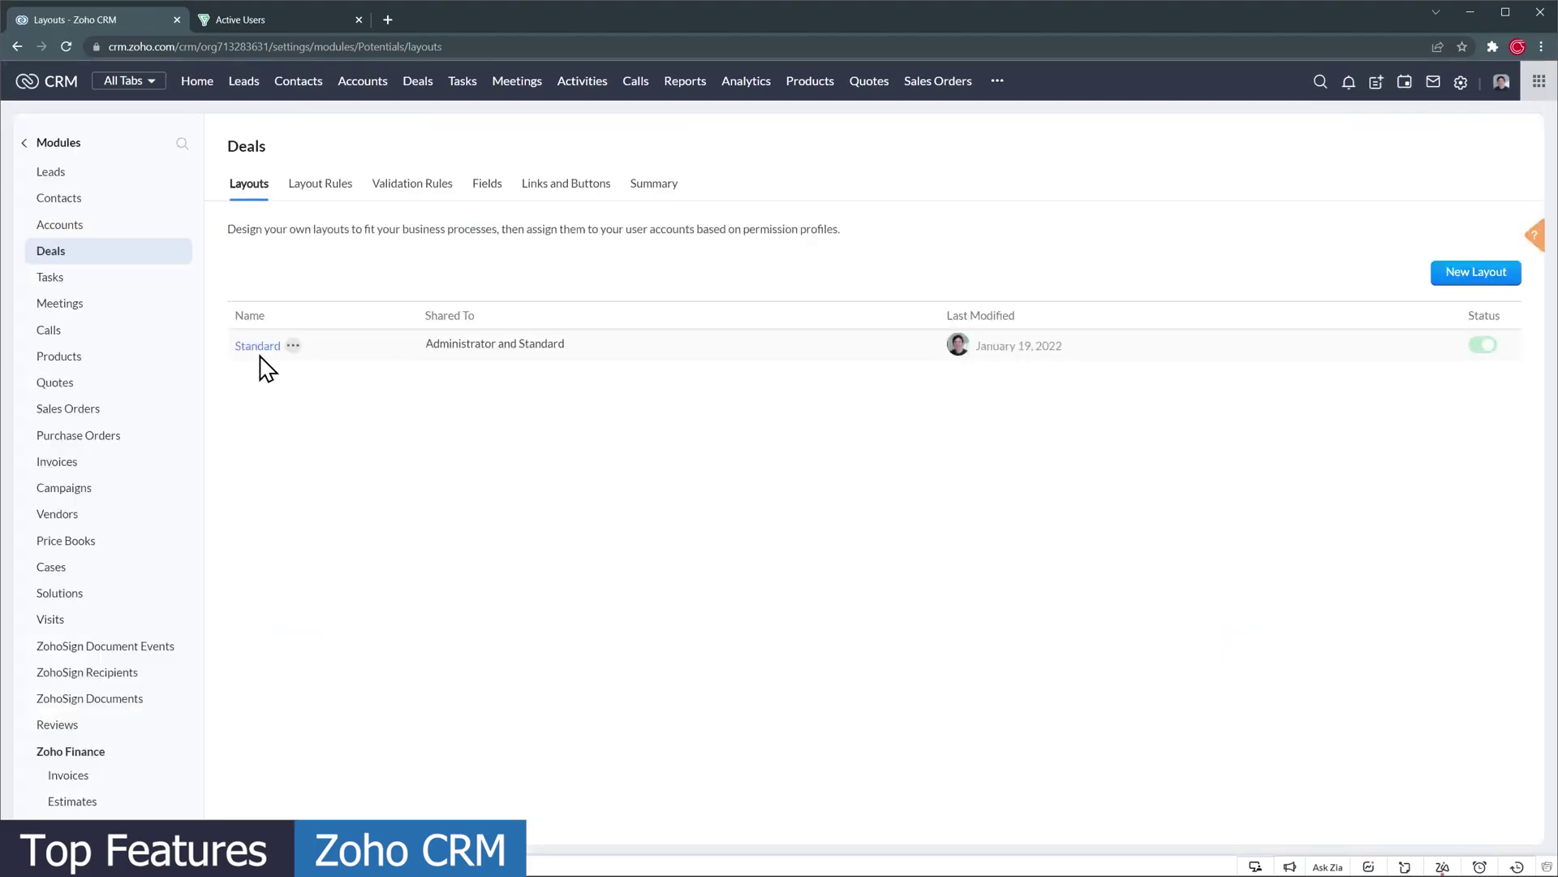
click(265, 348)
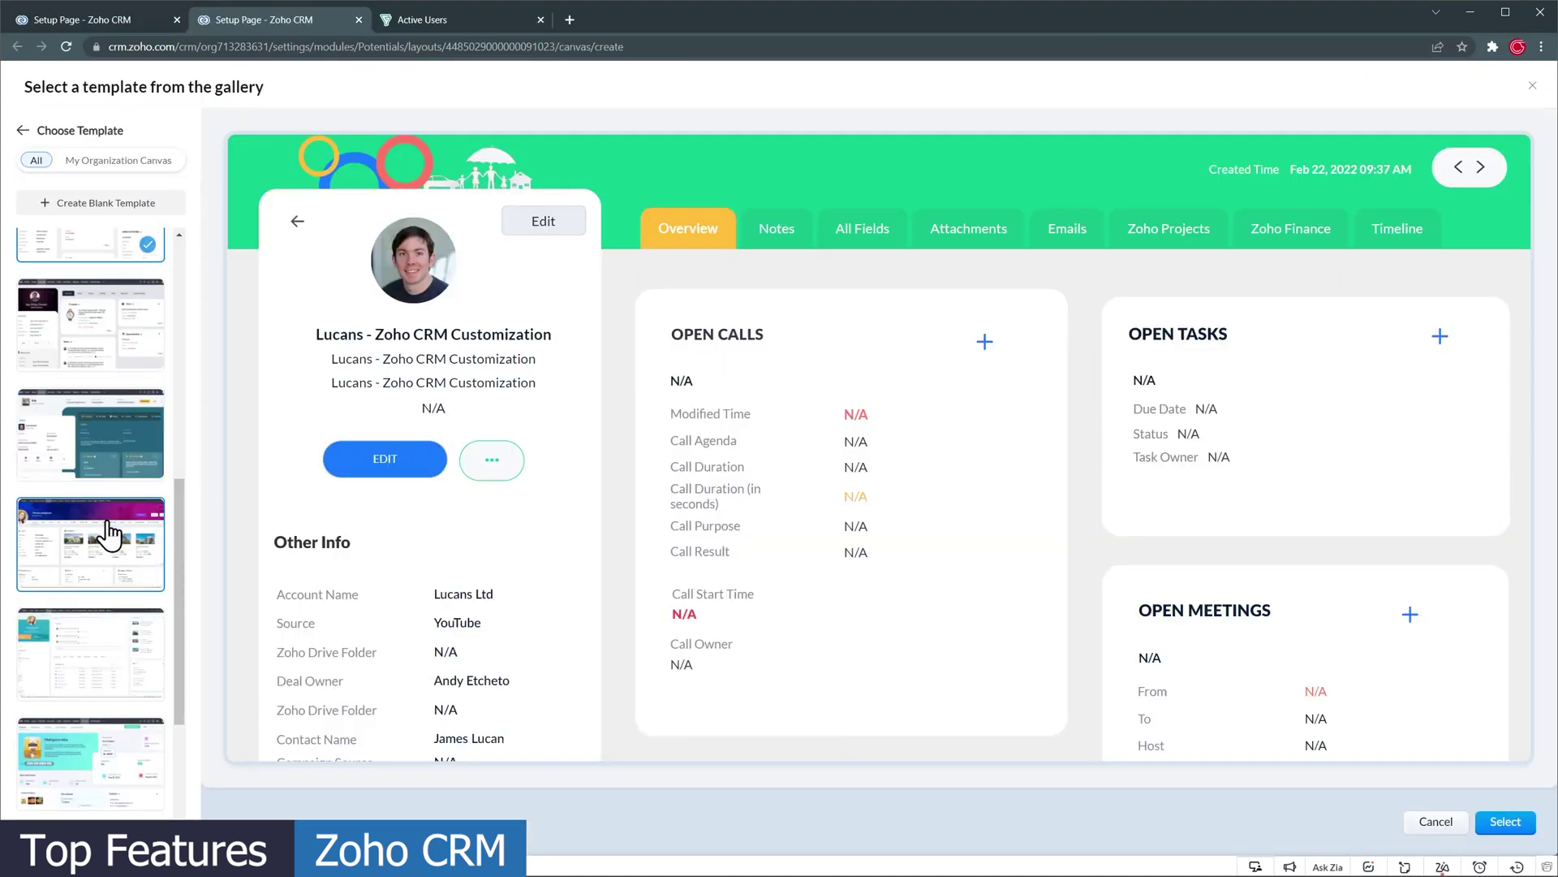
click(114, 533)
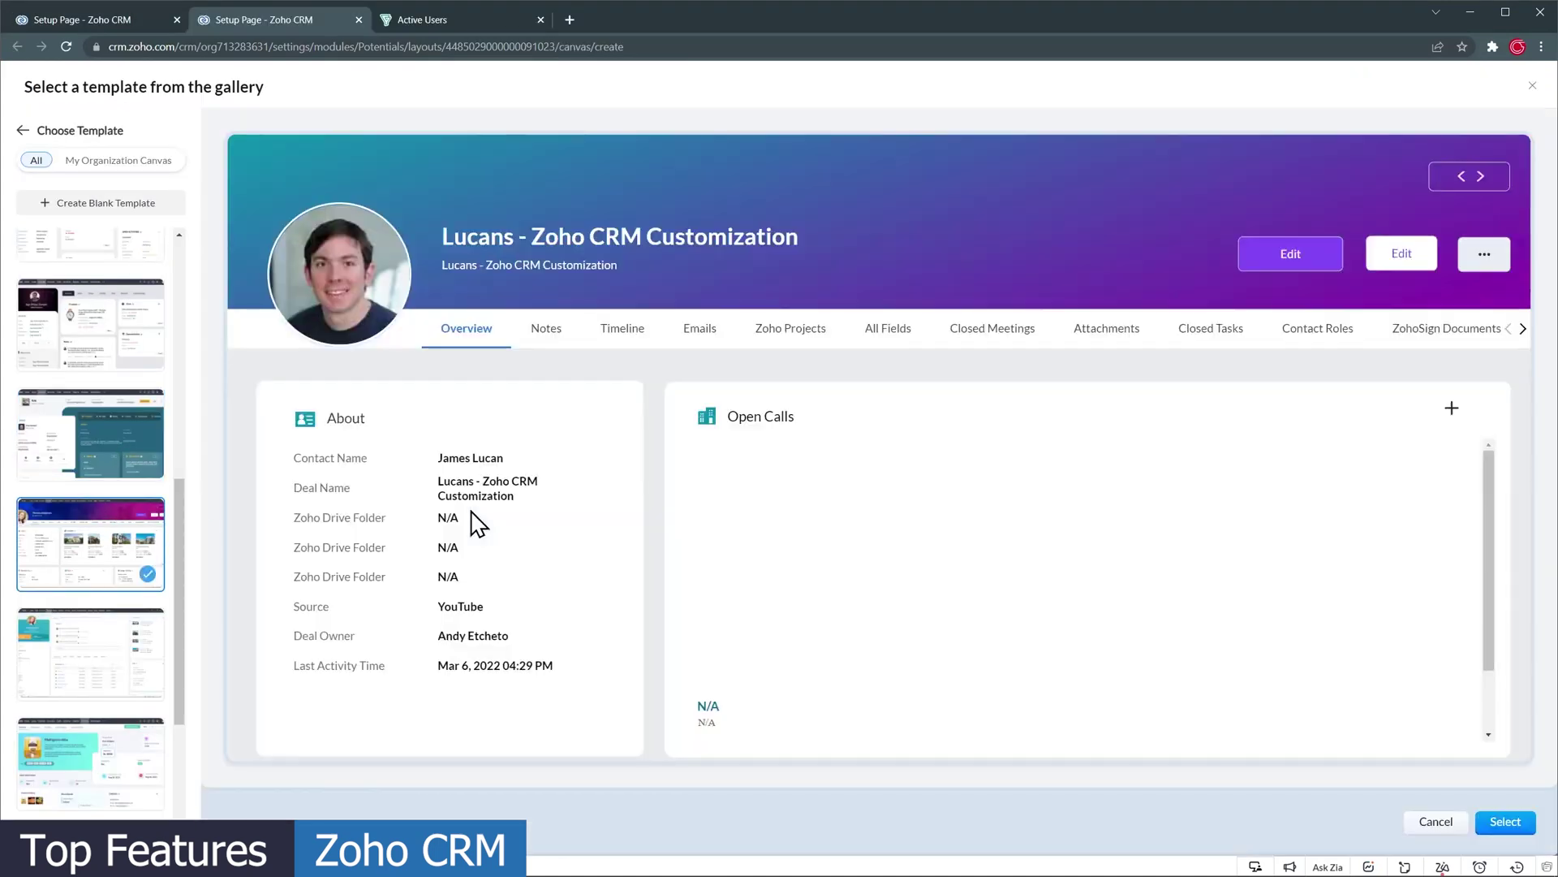
scroll(654, 514, down, 5)
scroll(654, 514, up, 5)
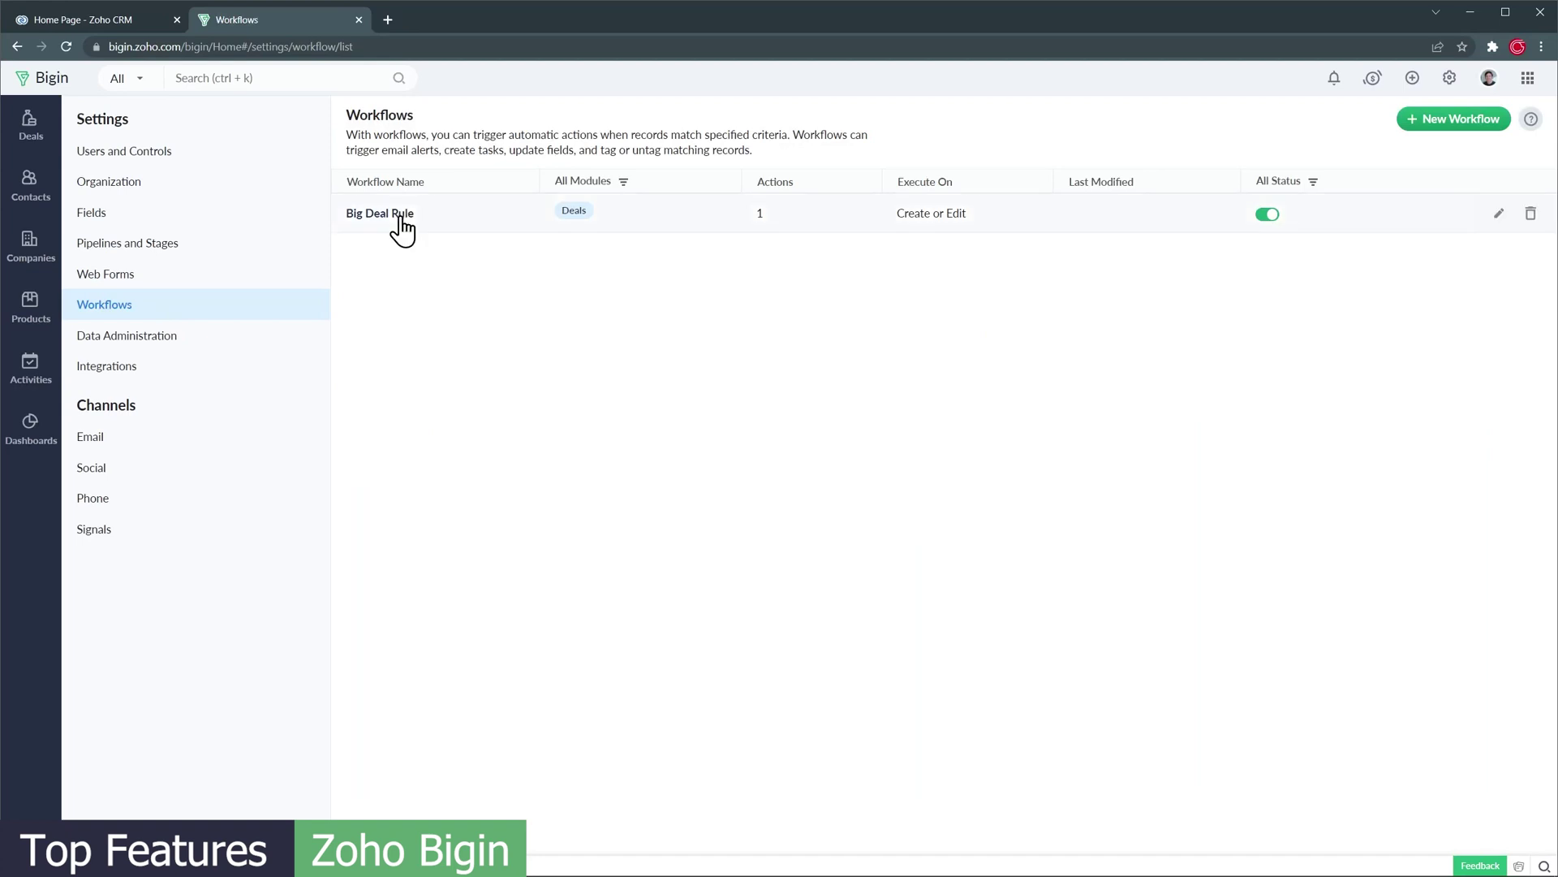
- Open the Big Deal Rule workflow and list the actions available under + New Action
click(397, 217)
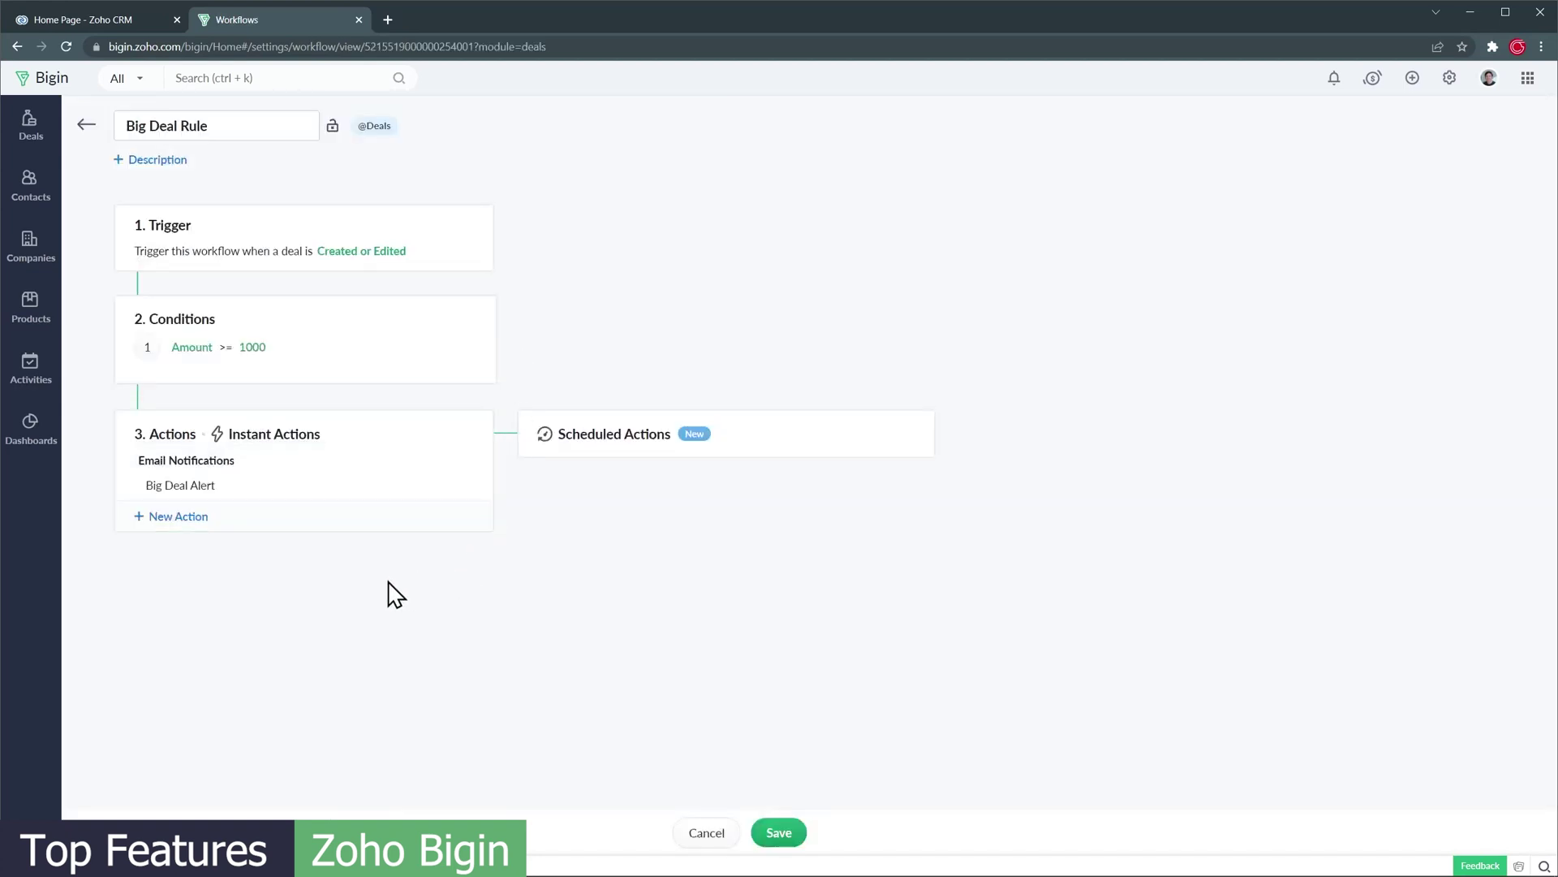
click(196, 513)
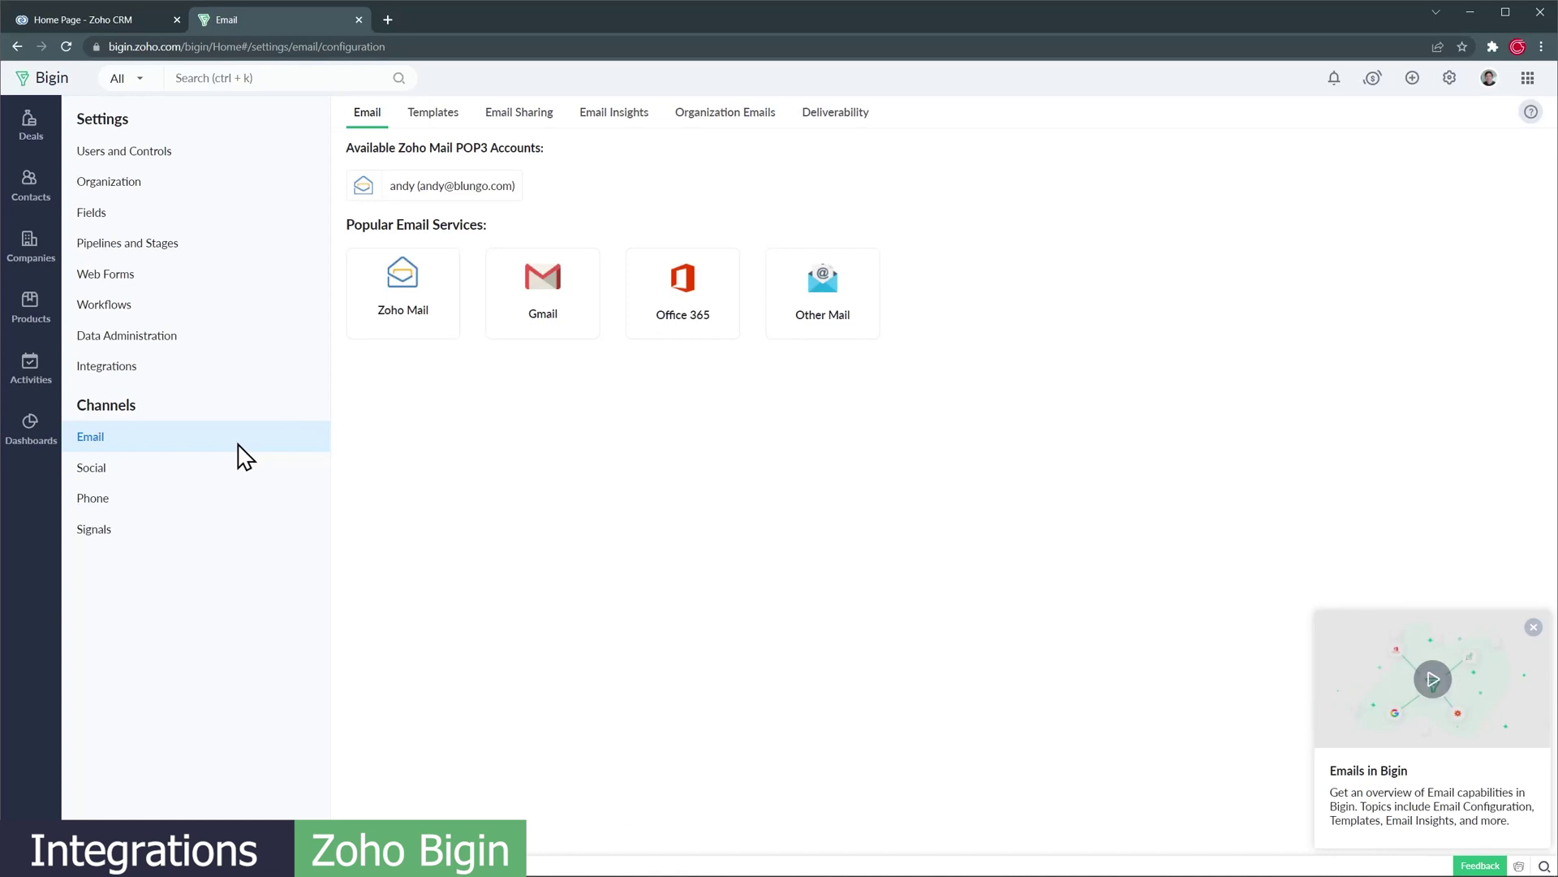
- Show Bigin's Integrations settings with the API, Google and Zapier connections
click(213, 375)
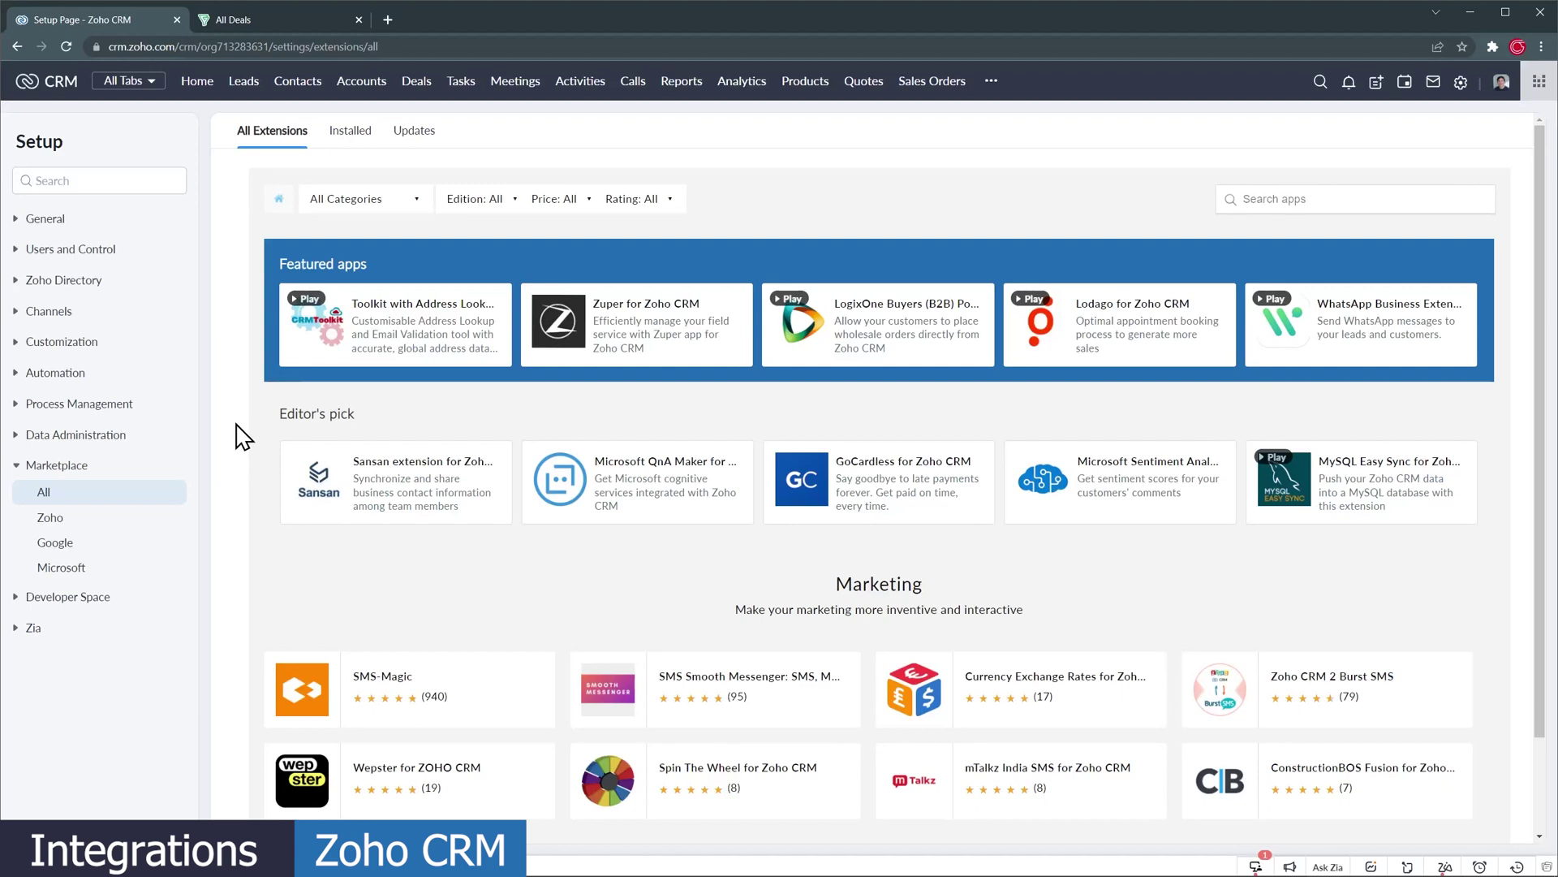
- Browse the Marketplace's Google, Microsoft, then Zoho integrations, scrolling through the Zoho apps list
click(72, 552)
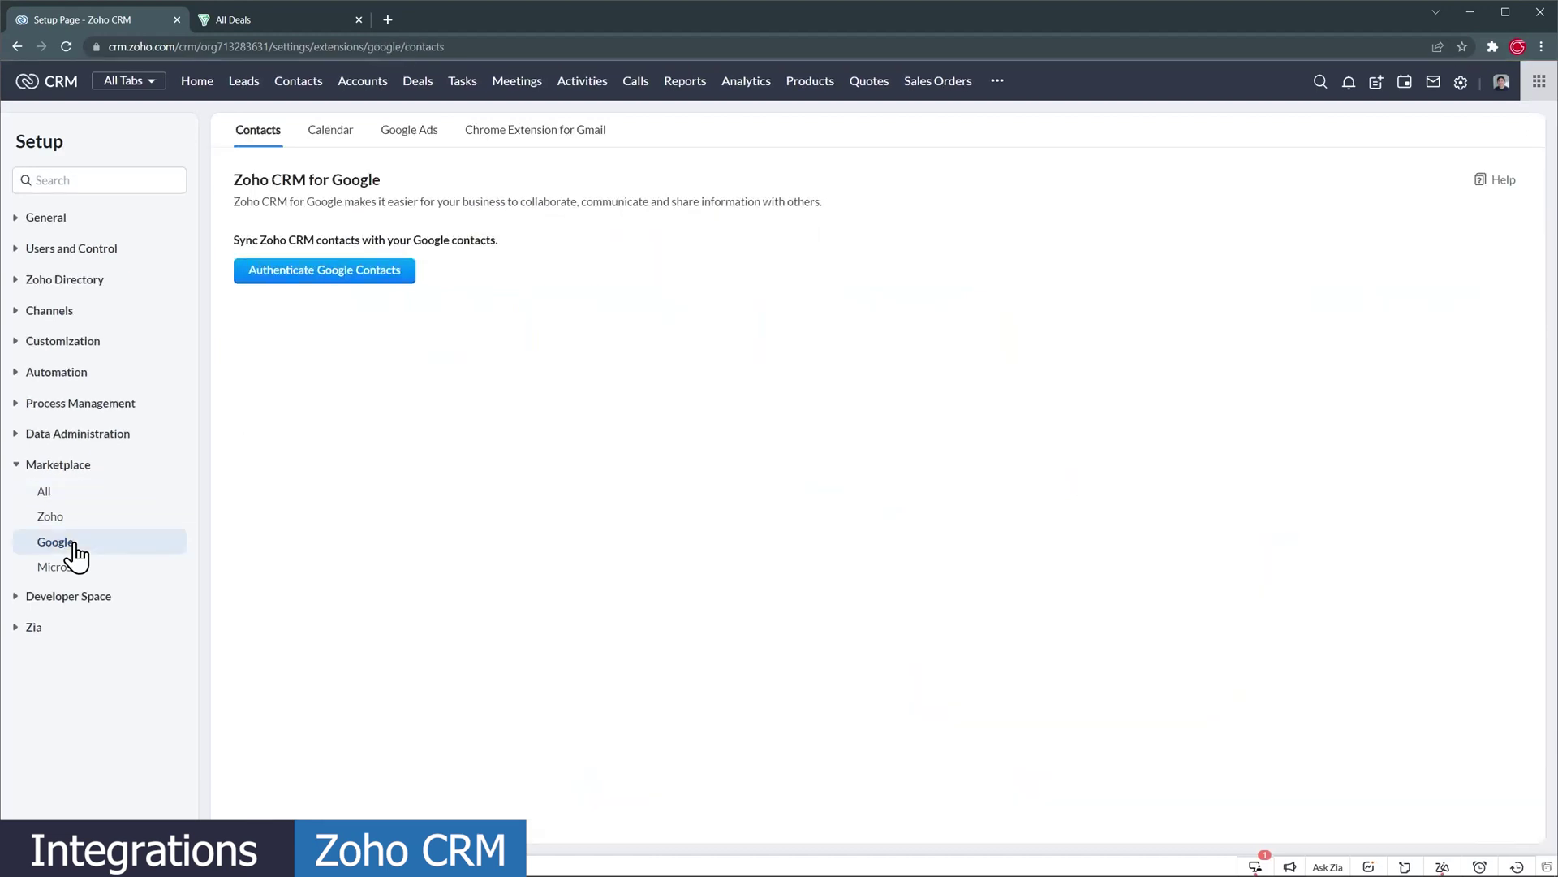
click(70, 566)
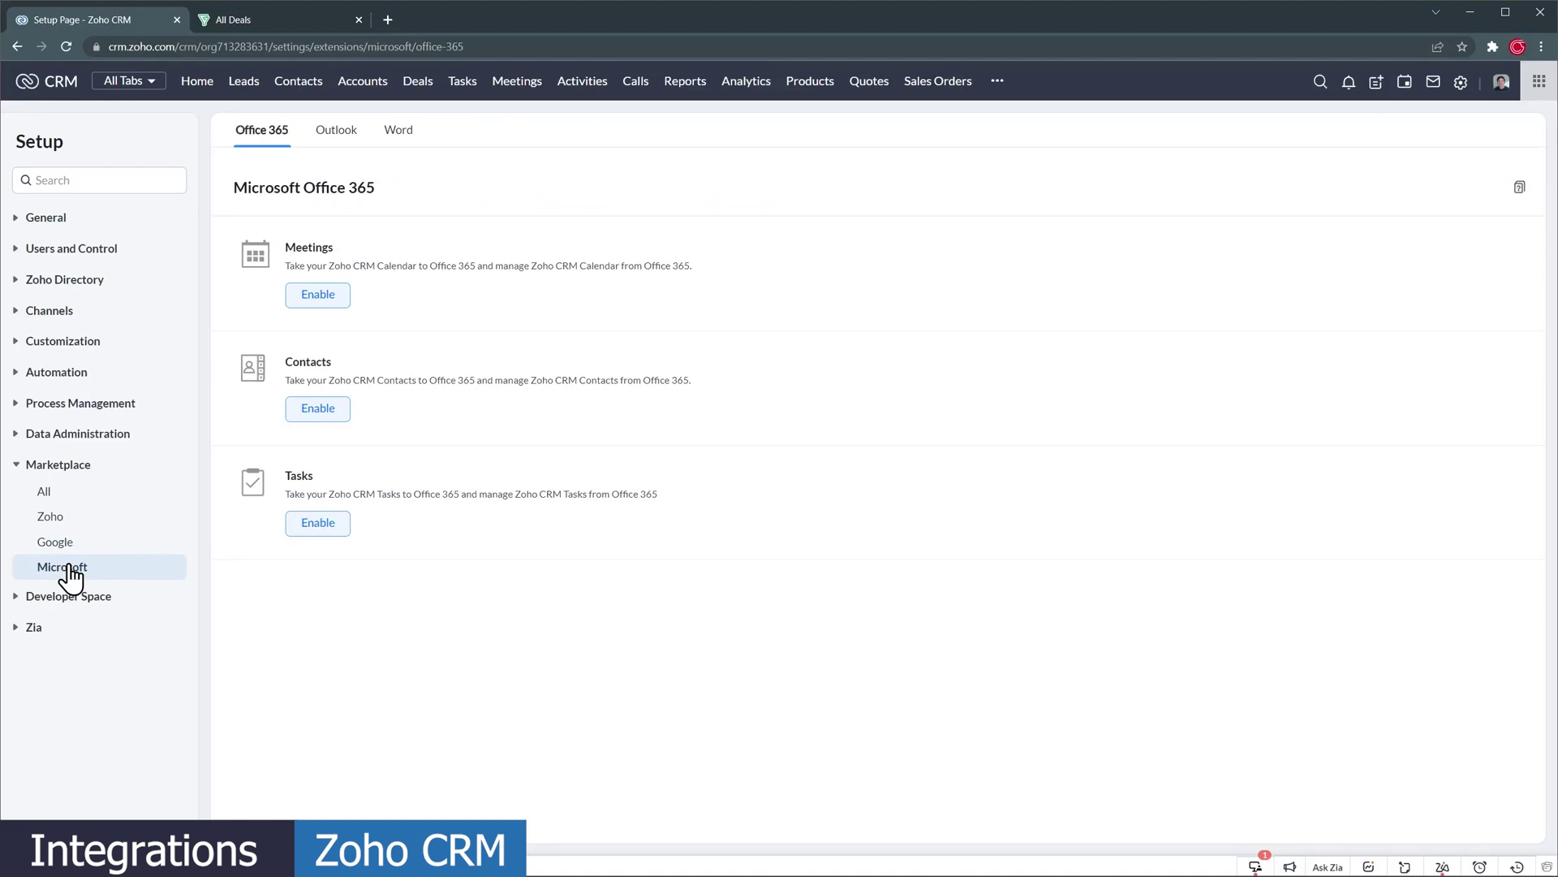
click(68, 517)
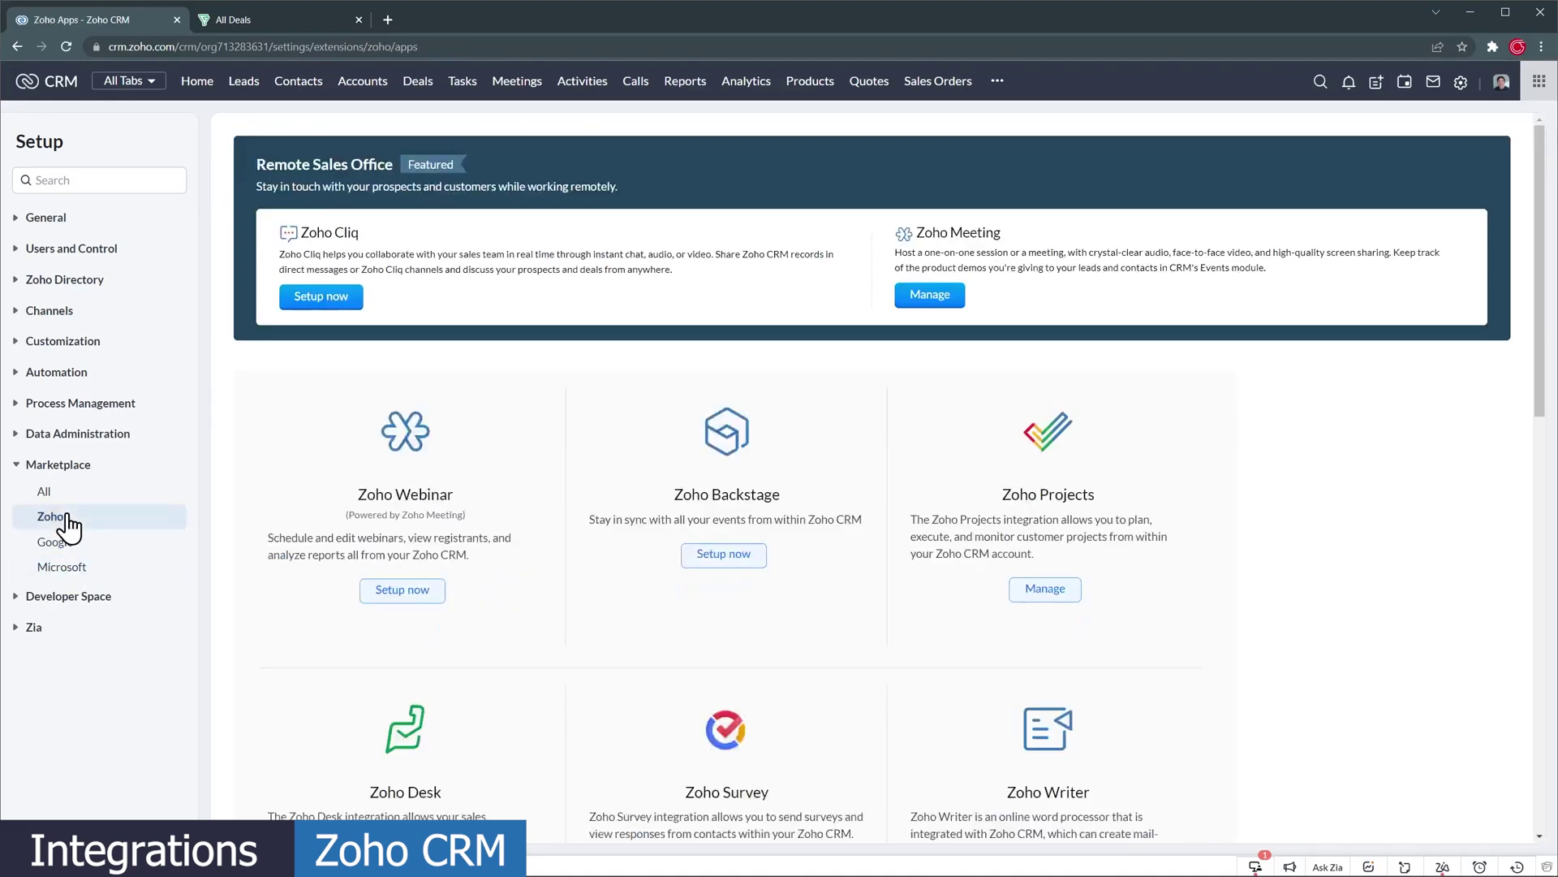
scroll(227, 509, down, 3)
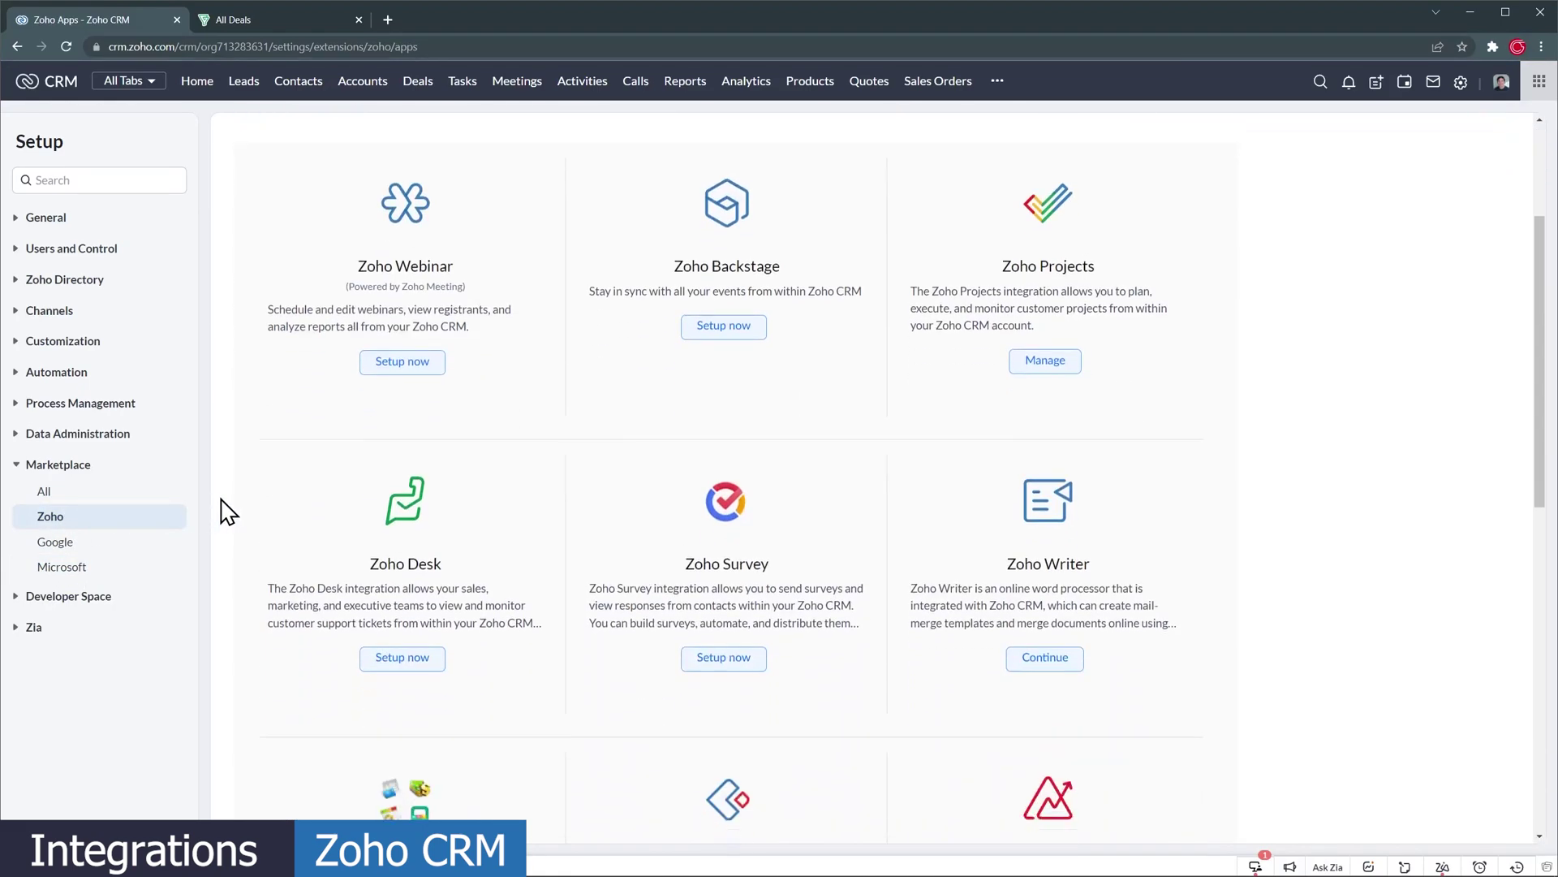
scroll(226, 509, down, 7)
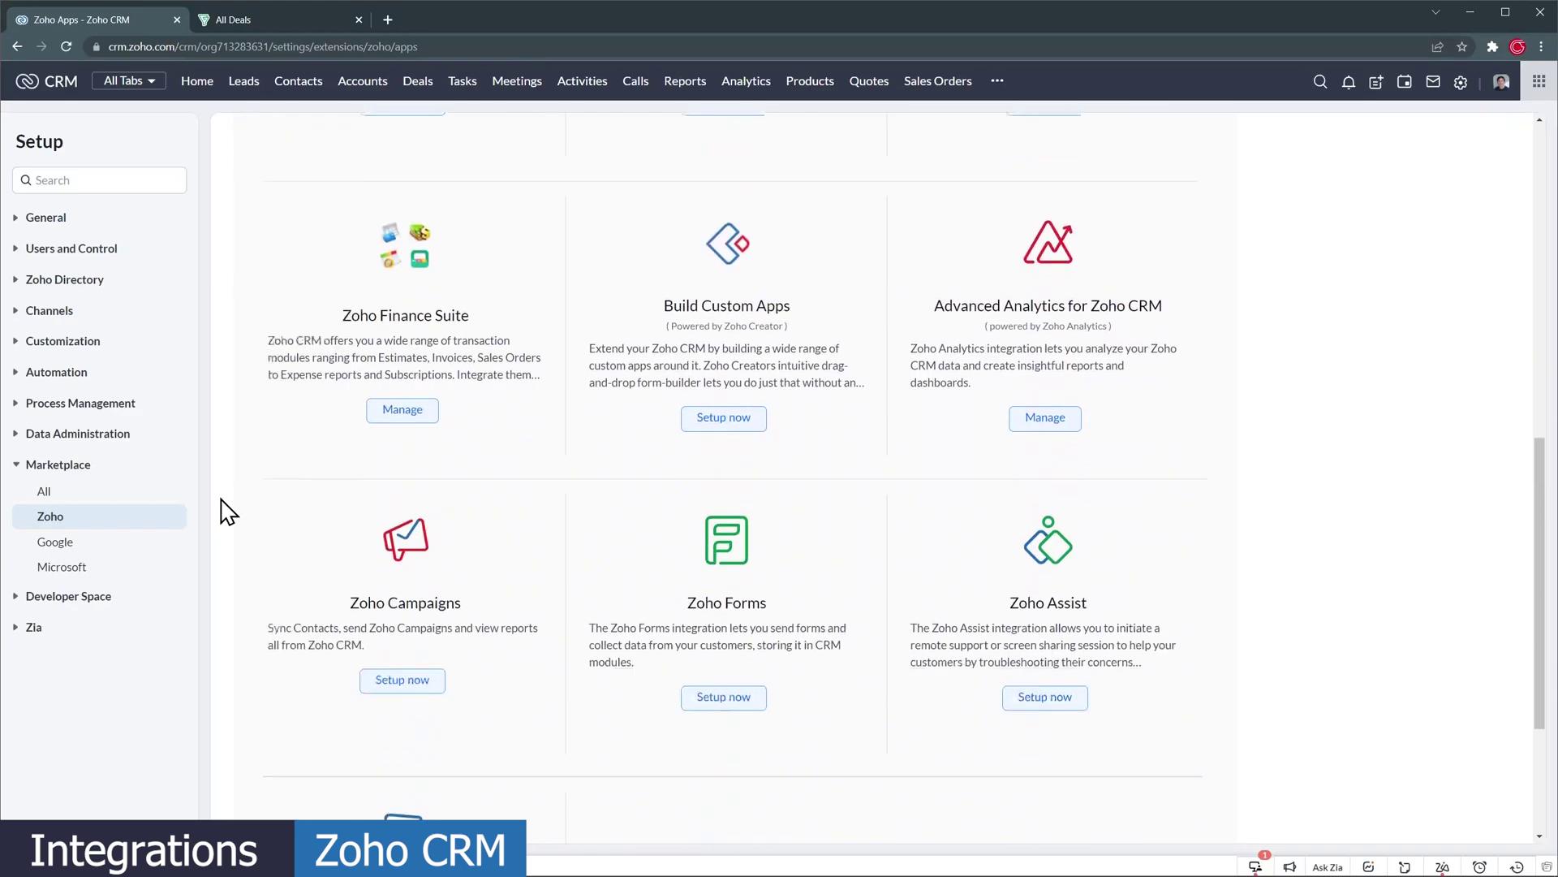
scroll(226, 510, down, 3)
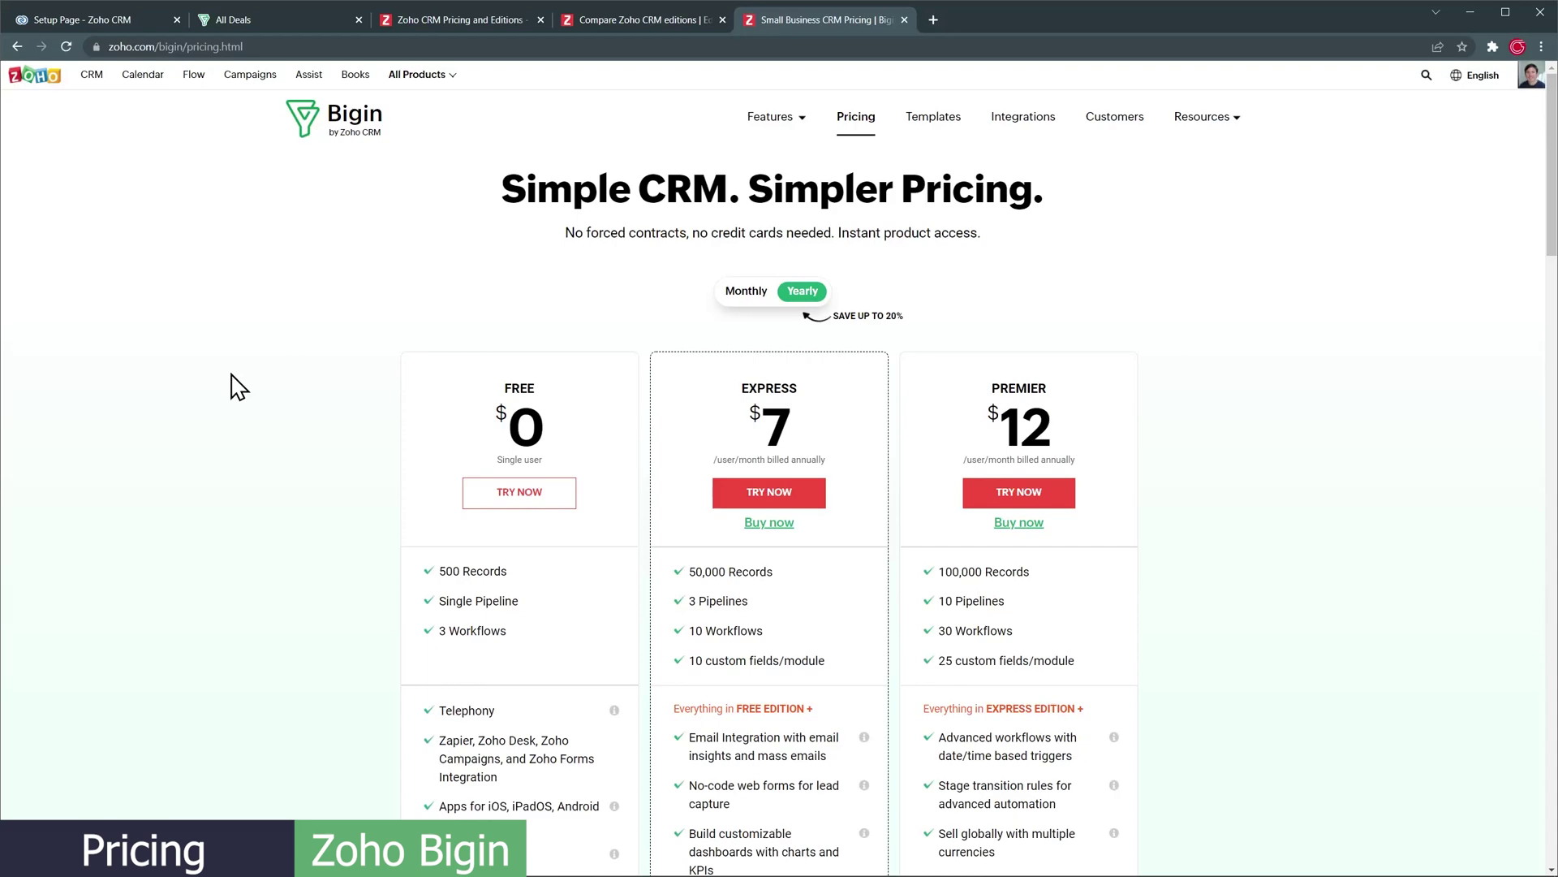
- Scroll through the Free, Express and Premier plan details on Bigin's pricing page
scroll(238, 386, down, 3)
scroll(238, 387, up, 3)
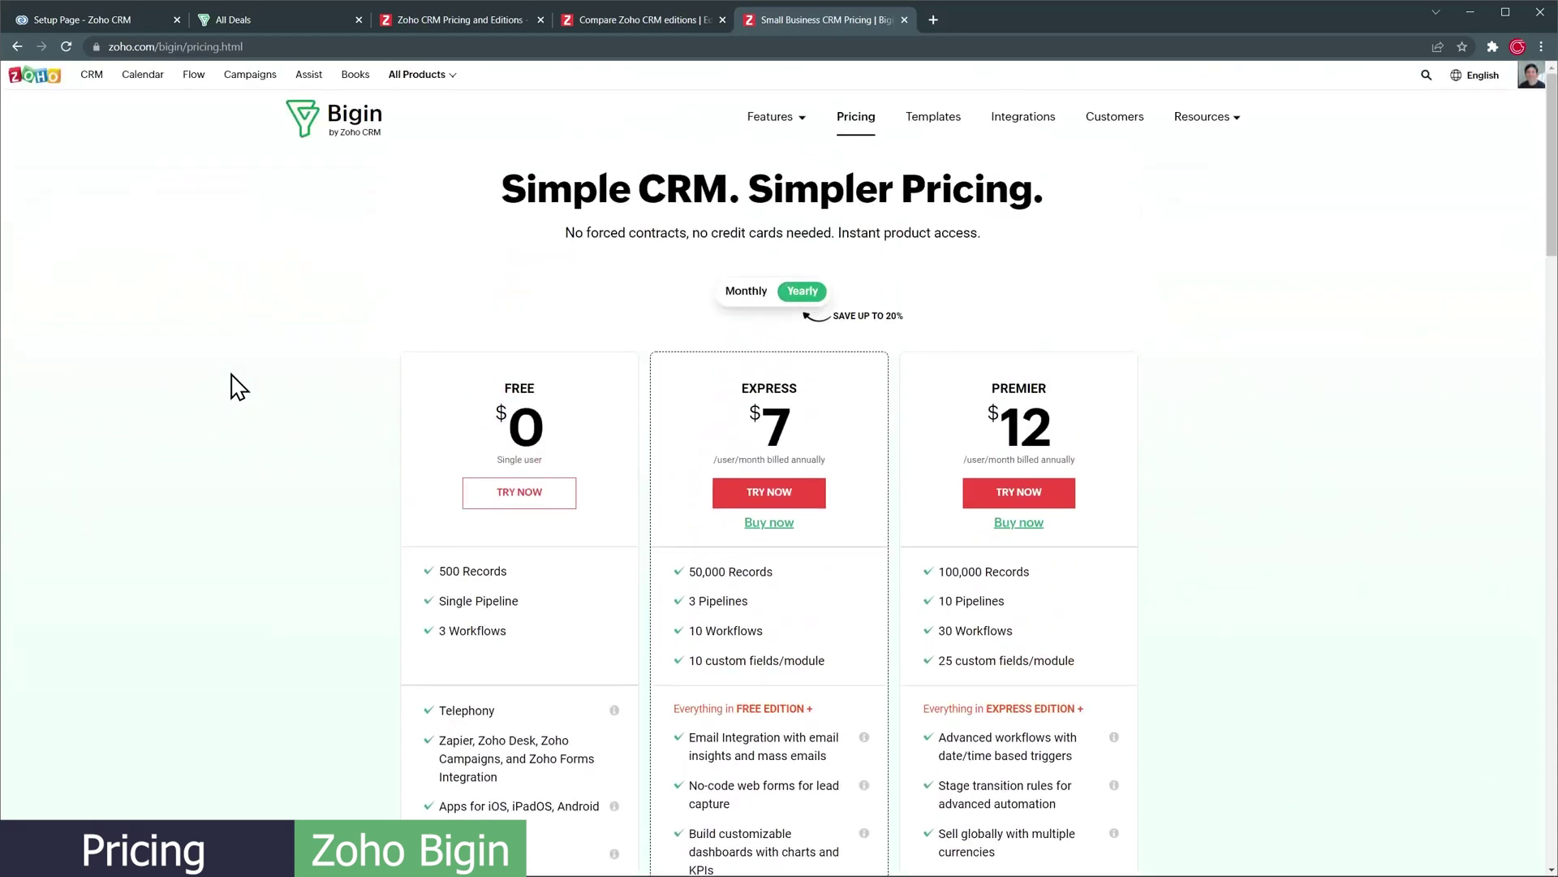